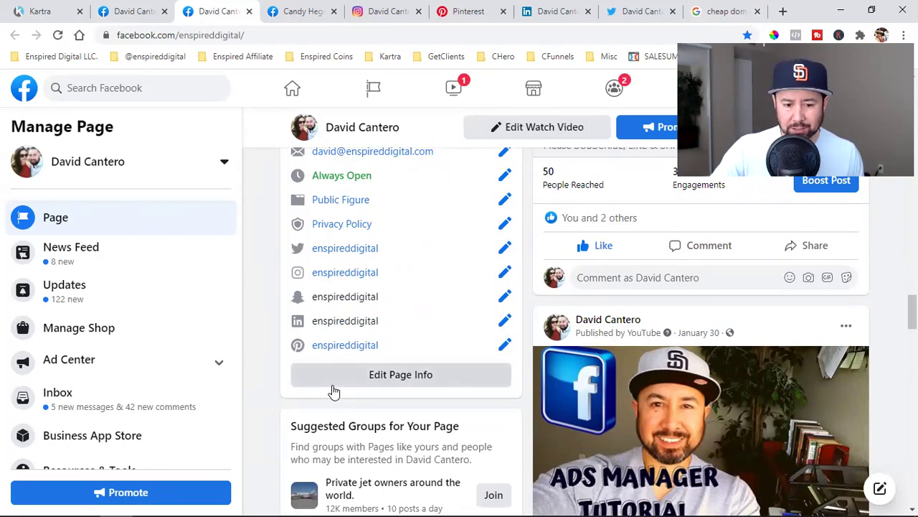
# View the Intro links on the personal Facebook profile and highlight the username part of its web address.
pyautogui.click(113, 8)
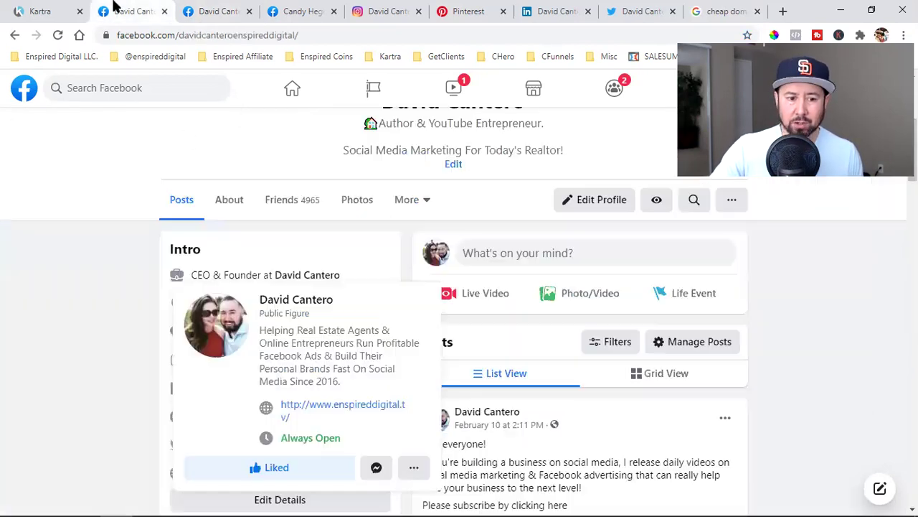
pyautogui.scroll(-1, 301, 337)
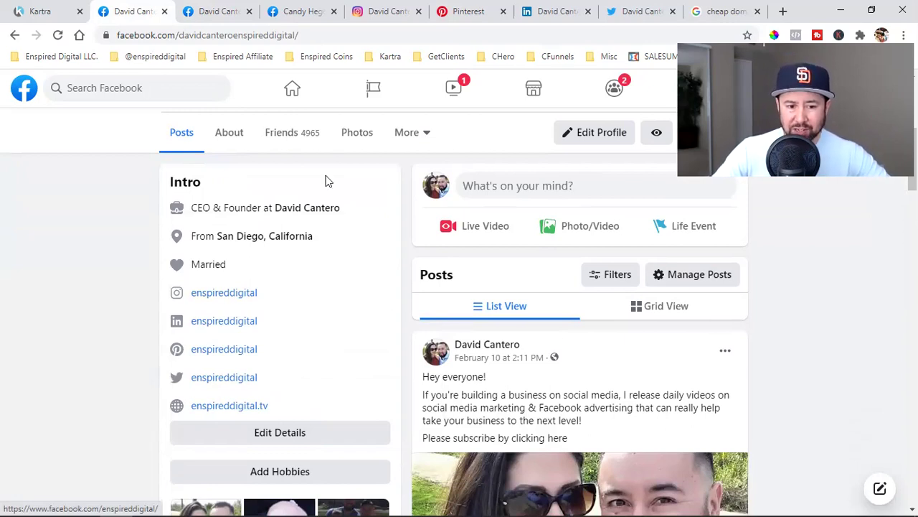
pyautogui.click(221, 38)
pyautogui.click(267, 35)
pyautogui.doubleClick(266, 35)
pyautogui.click(232, 34)
pyautogui.moveTo(232, 35); pyautogui.dragTo(350, 37)
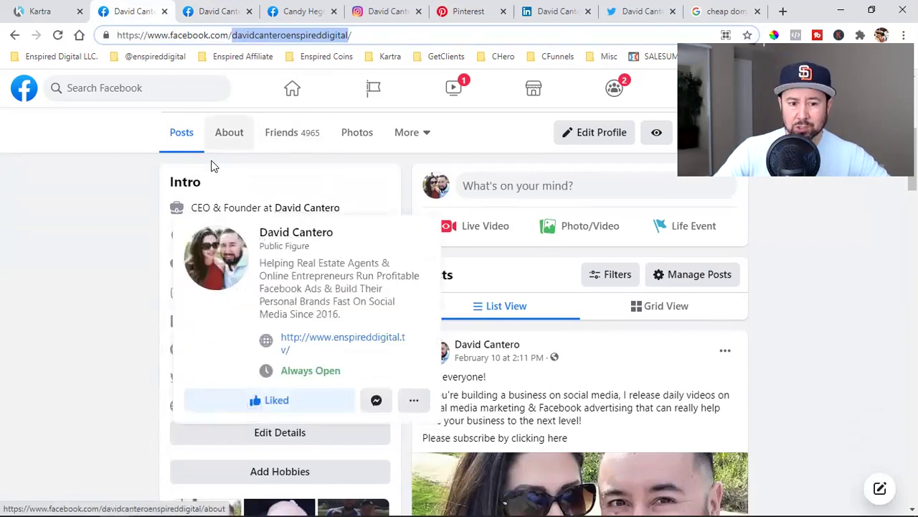
# Switch to the enspireddigital business Page and open its About section.
pyautogui.click(214, 11)
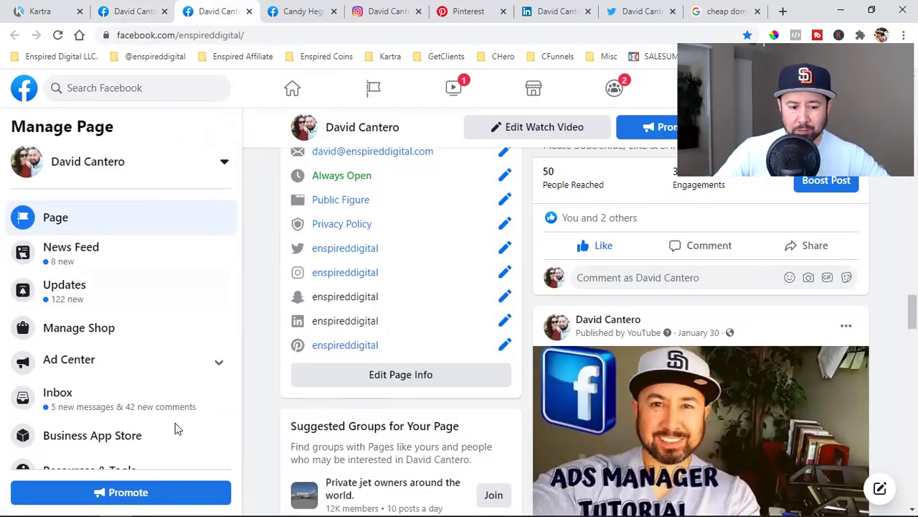
pyautogui.scroll(5, 695, 373)
pyautogui.scroll(10, 696, 373)
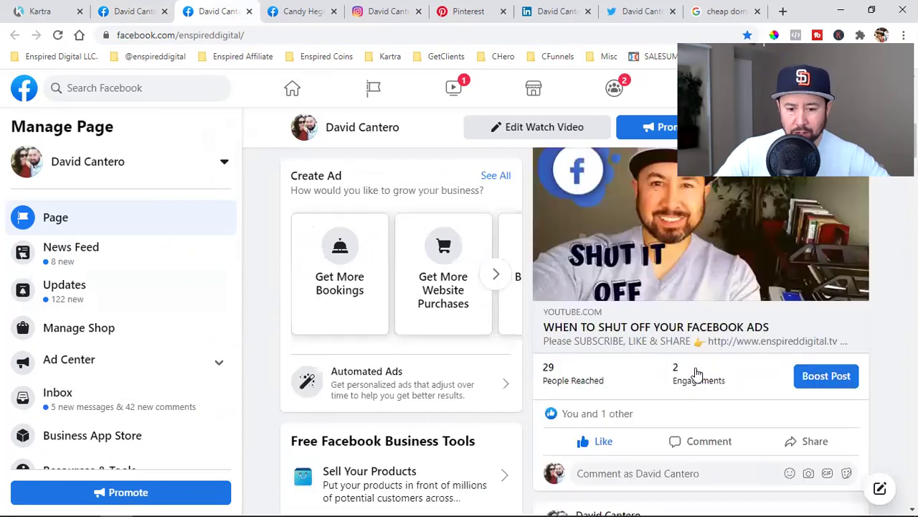
pyautogui.scroll(-2, 695, 367)
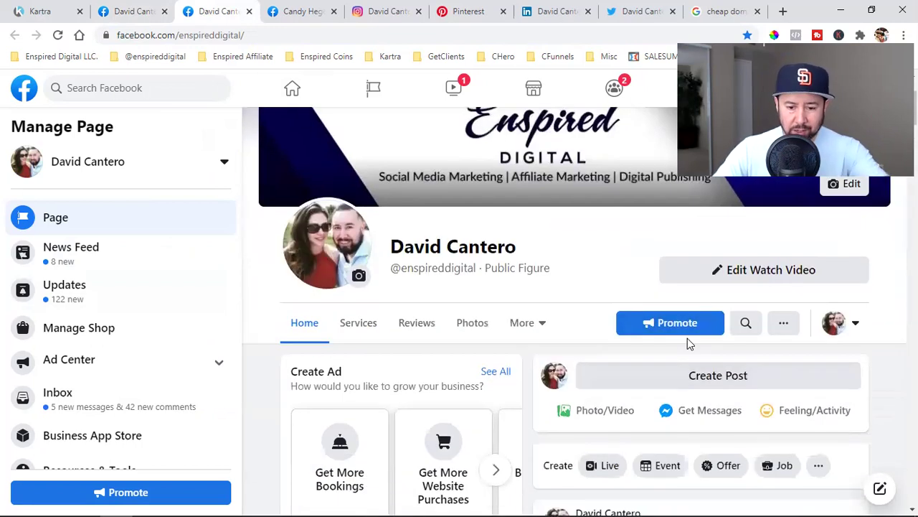
pyautogui.click(543, 324)
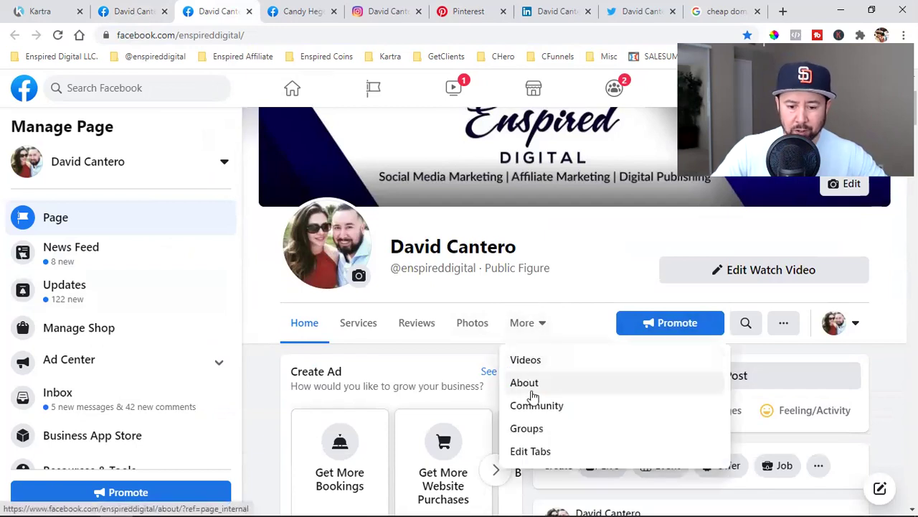
pyautogui.click(533, 384)
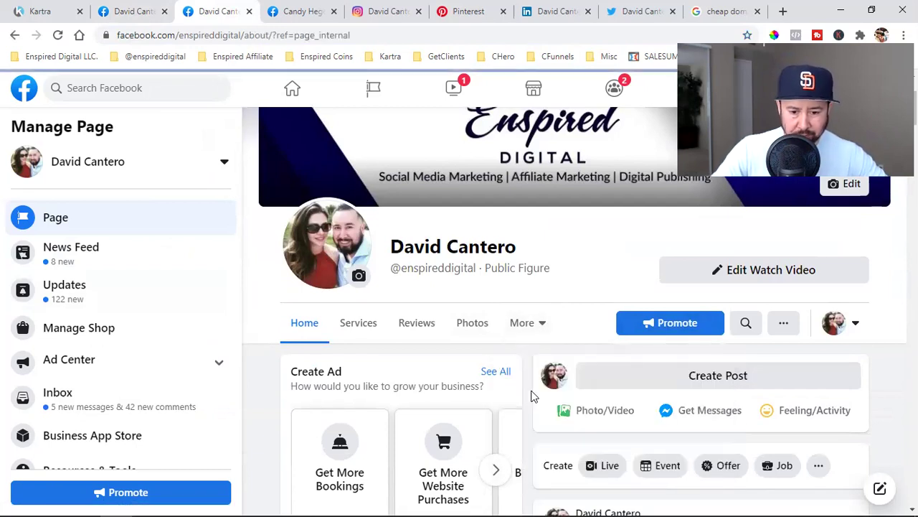
pyautogui.scroll(-3, 533, 397)
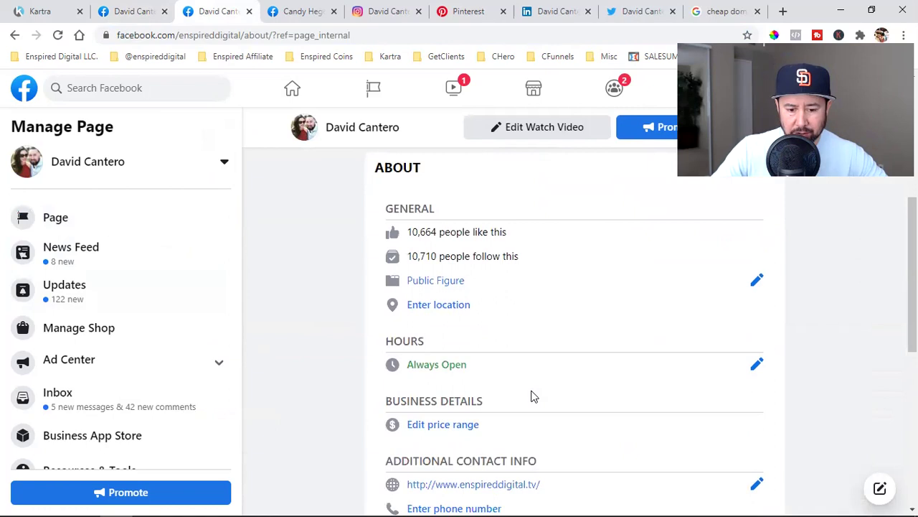
pyautogui.scroll(-2, 533, 396)
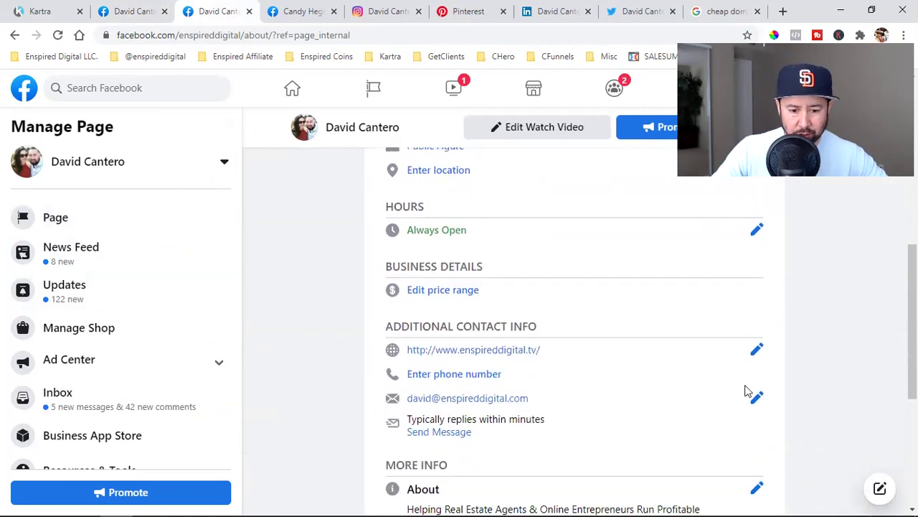
pyautogui.scroll(-2, 747, 391)
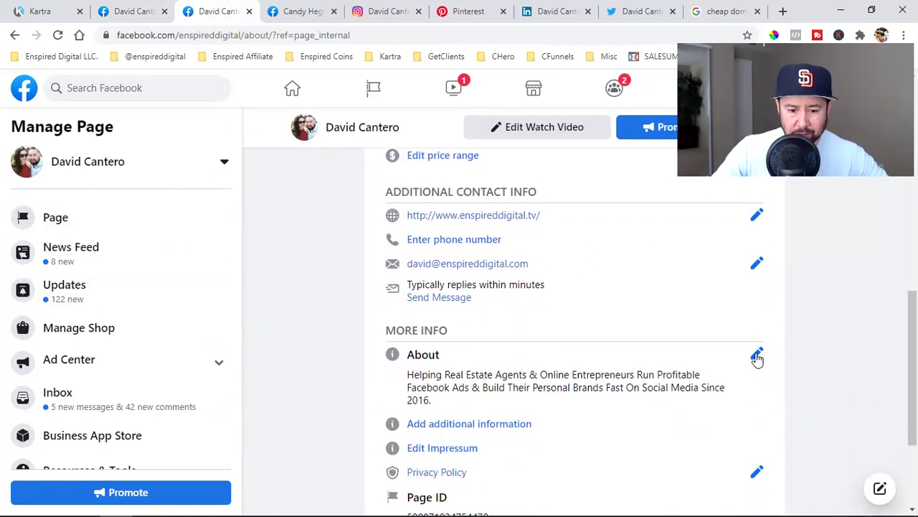
pyautogui.click(757, 357)
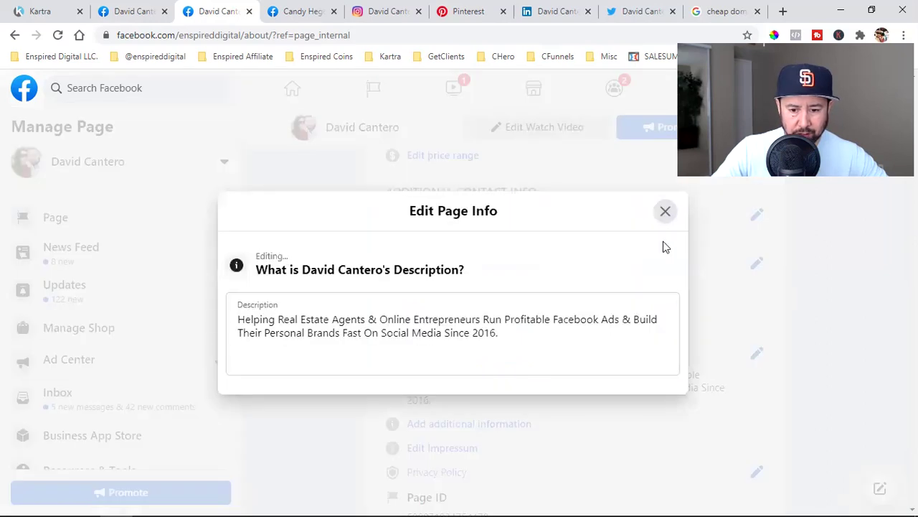
pyautogui.click(665, 211)
# Open the Page's full info for editing, highlight its username, review the description and categories, and close it without changes.
pyautogui.scroll(3, 797, 363)
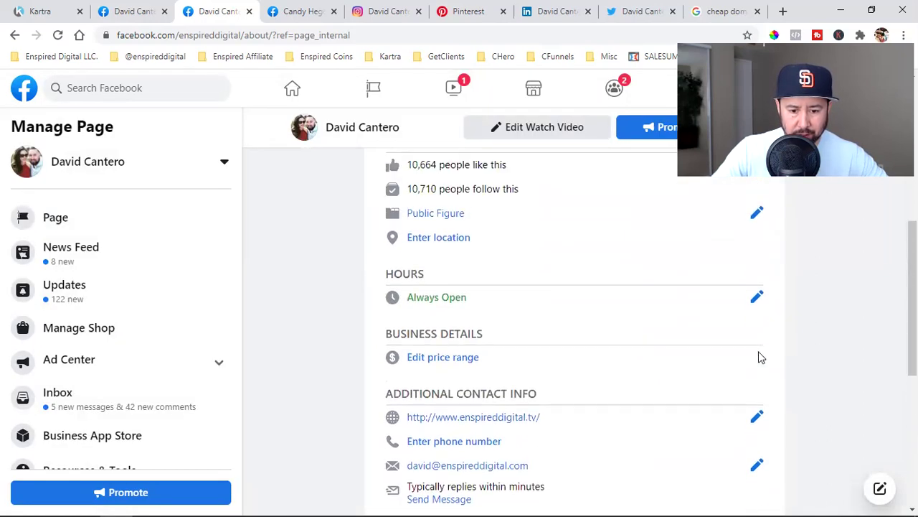
pyautogui.scroll(2, 757, 332)
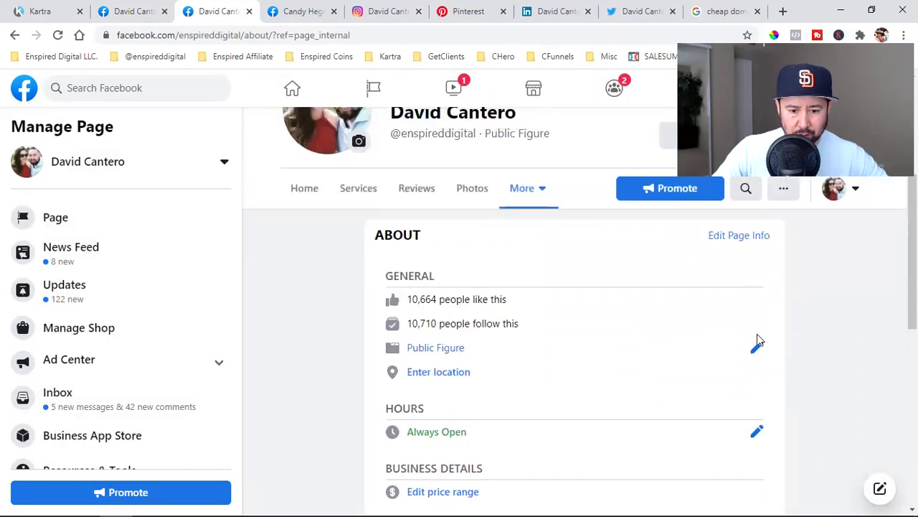
pyautogui.click(757, 235)
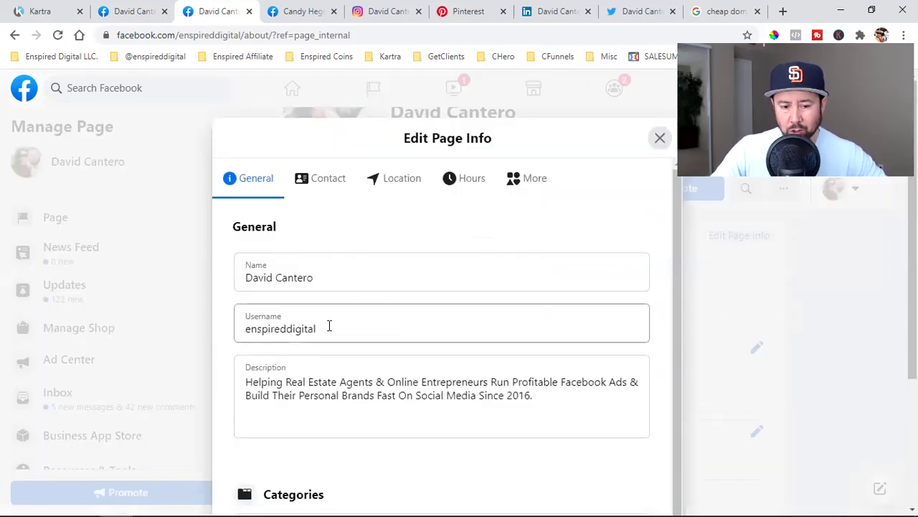
pyautogui.doubleClick(286, 328)
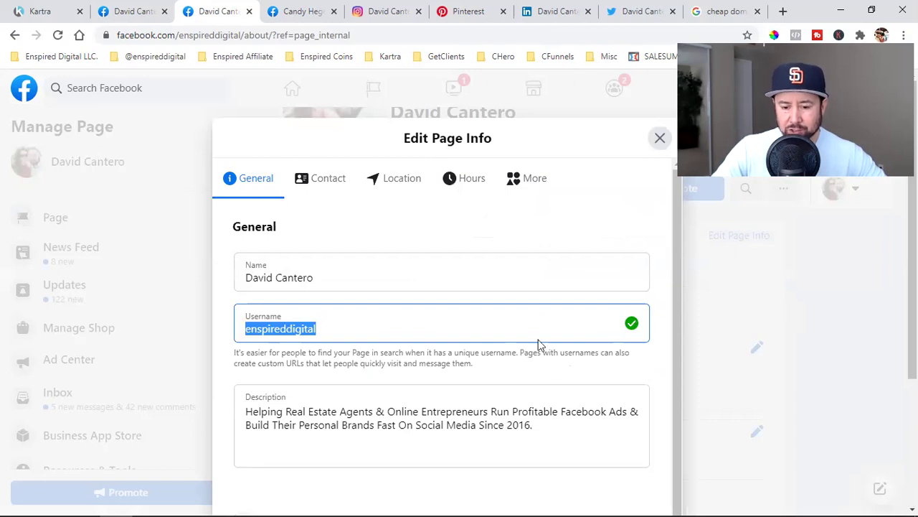
pyautogui.scroll(-1, 515, 358)
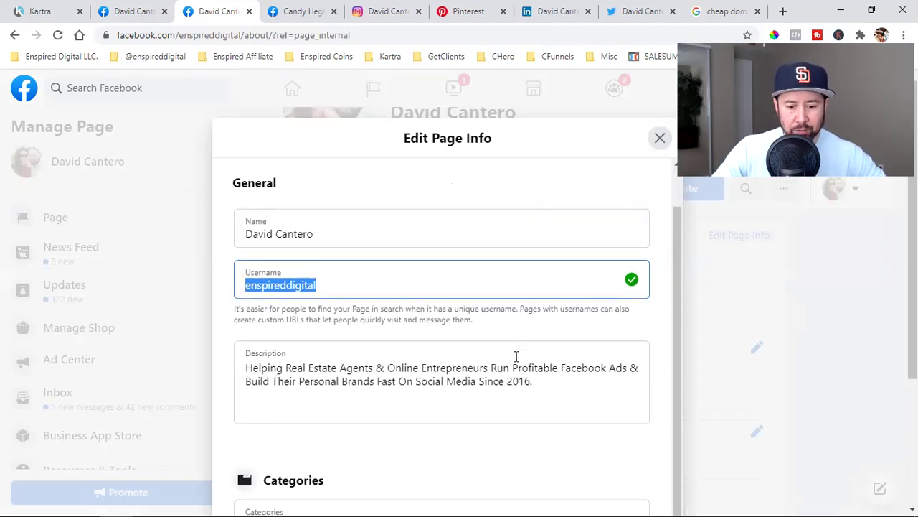
pyautogui.click(483, 455)
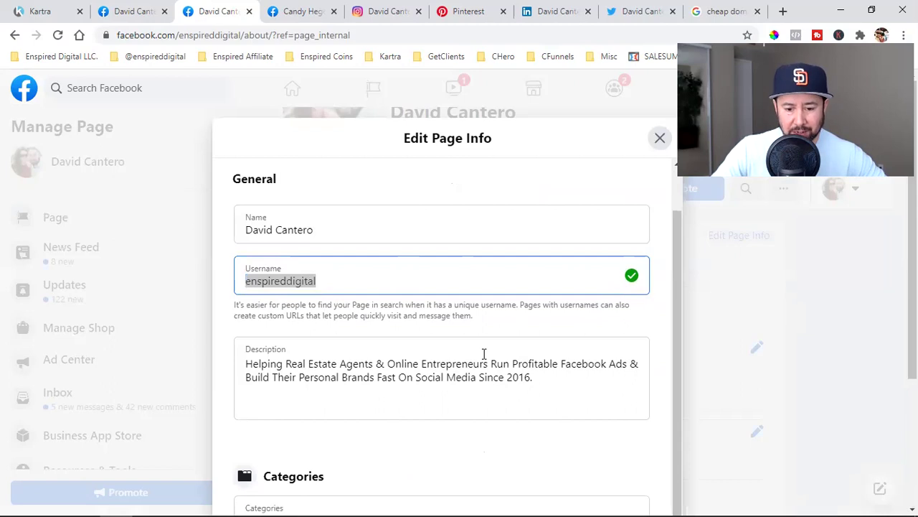
pyautogui.scroll(-4, 483, 353)
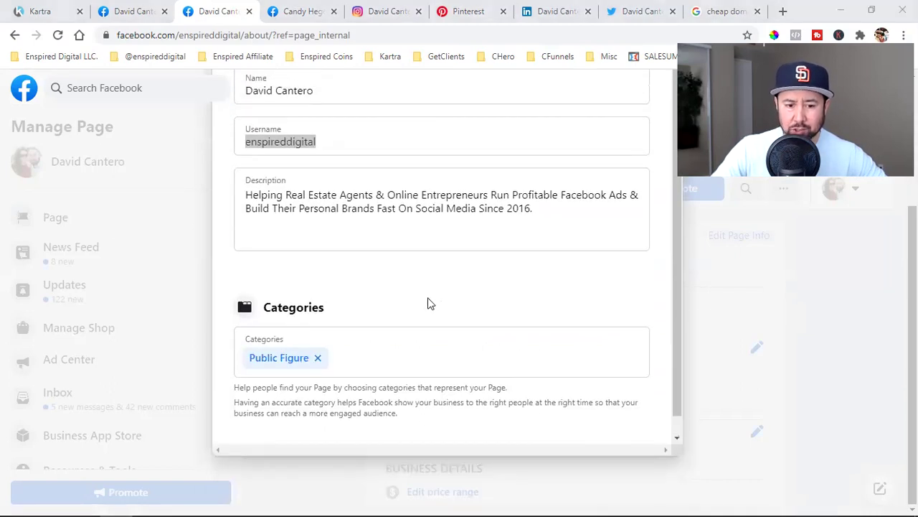
pyautogui.scroll(3, 428, 303)
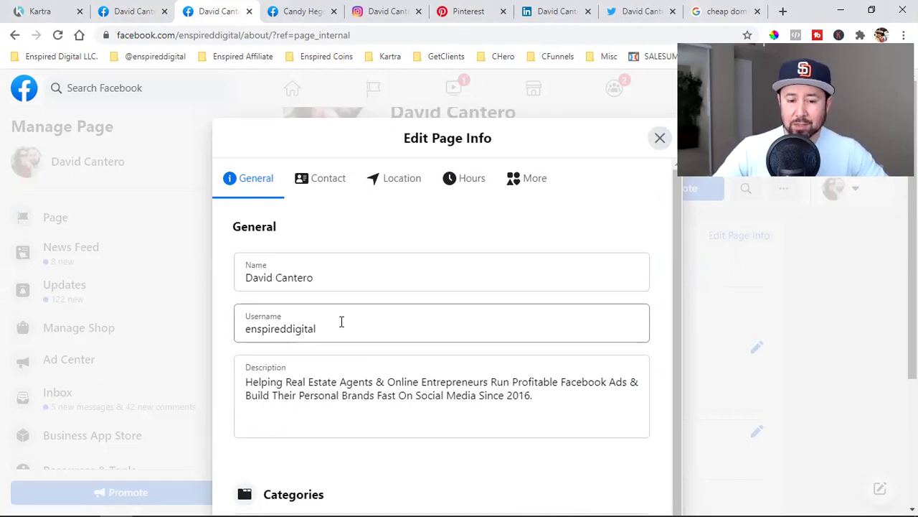
pyautogui.click(659, 140)
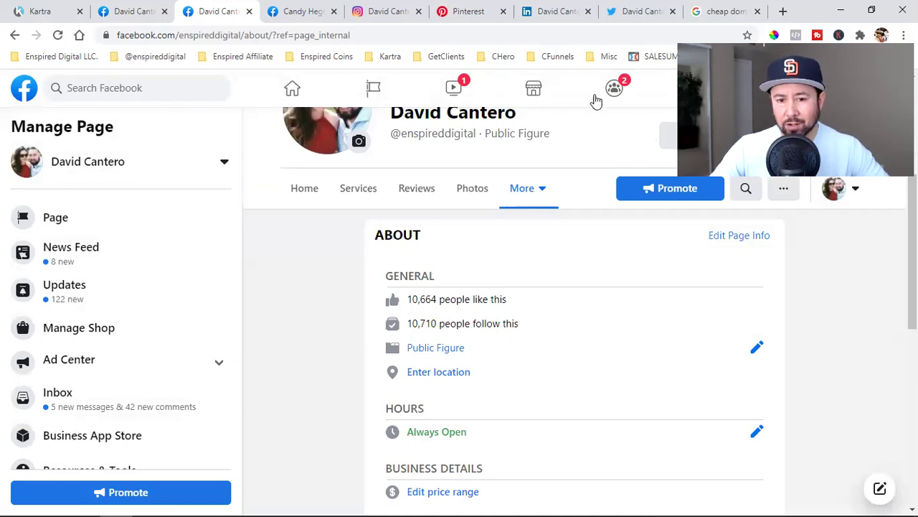
# View the LinkedIn profile, and open GoDaddy's cheap domain names offer from the Google search results.
pyautogui.click(583, 8)
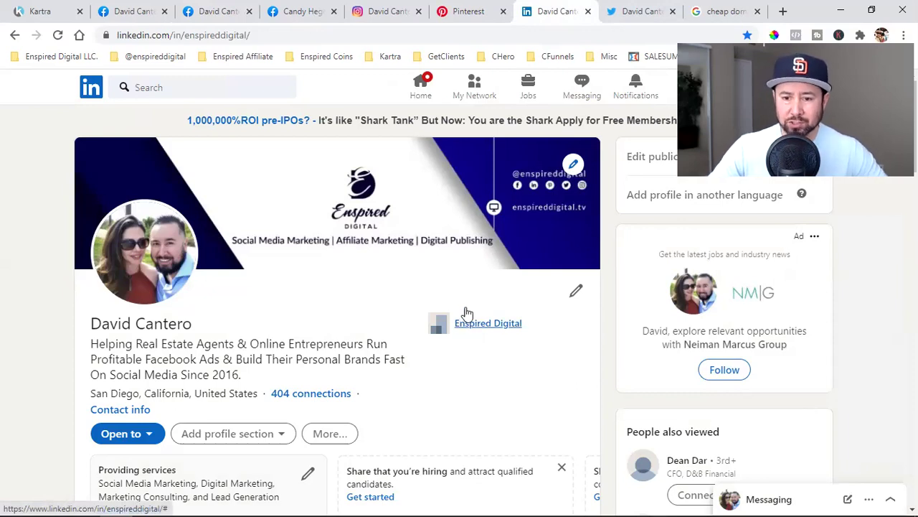
pyautogui.click(739, 11)
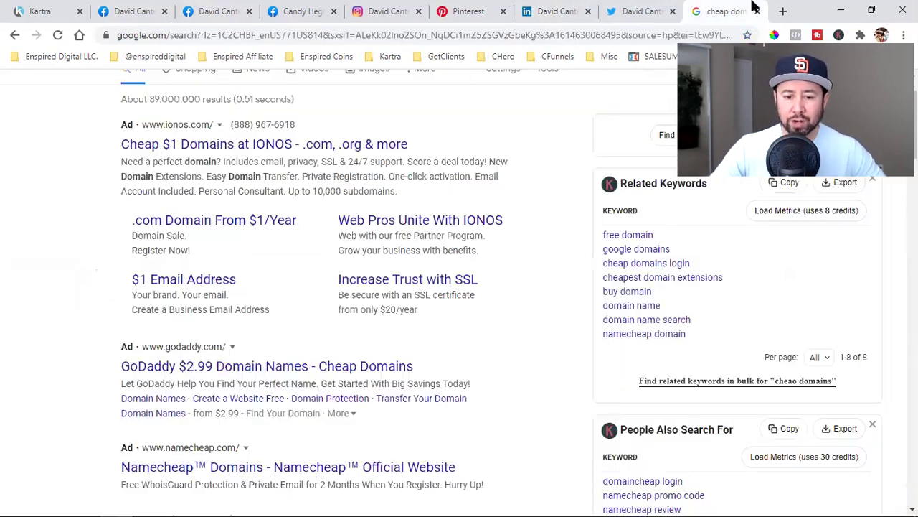
pyautogui.click(178, 370)
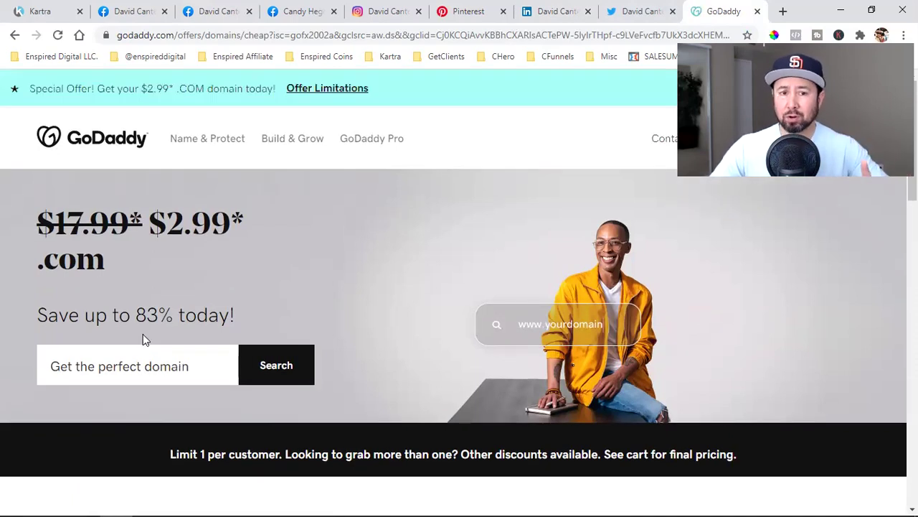
# Reopen the business Page's info for editing, examine its Username field, and close it without changes.
pyautogui.click(214, 10)
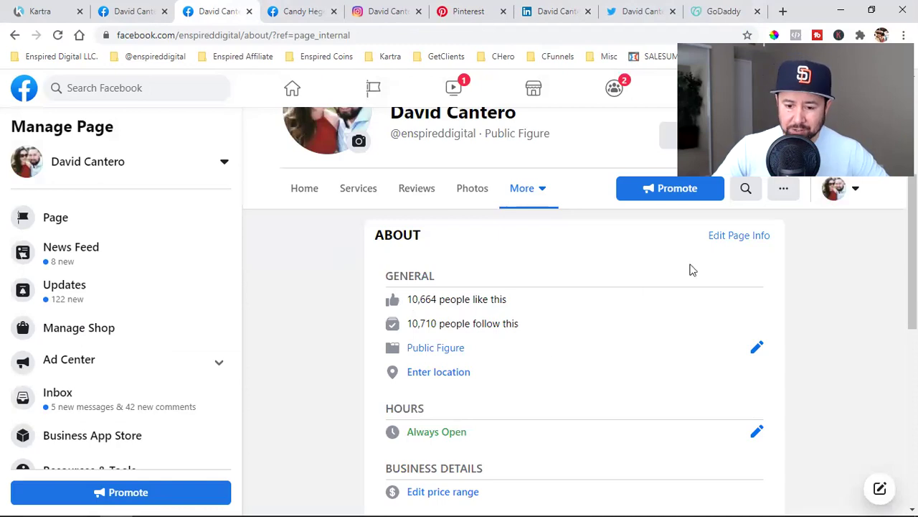
pyautogui.click(740, 239)
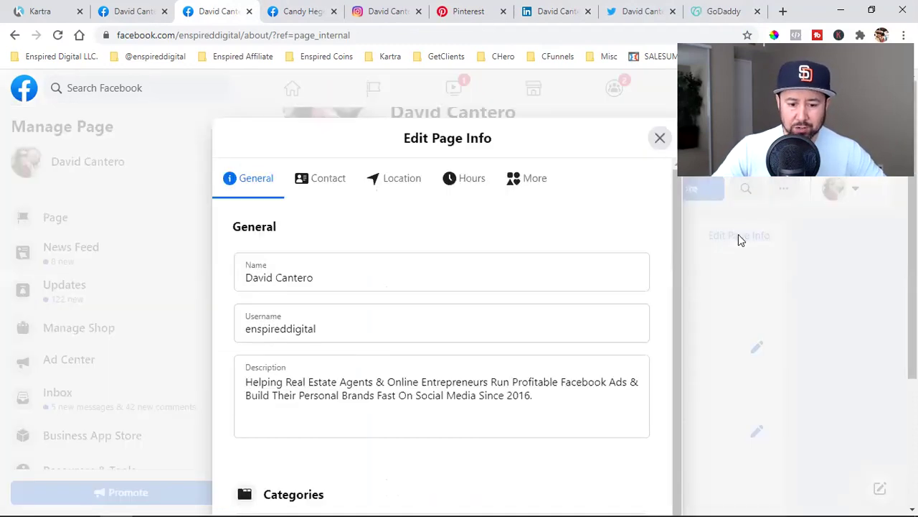
pyautogui.click(308, 326)
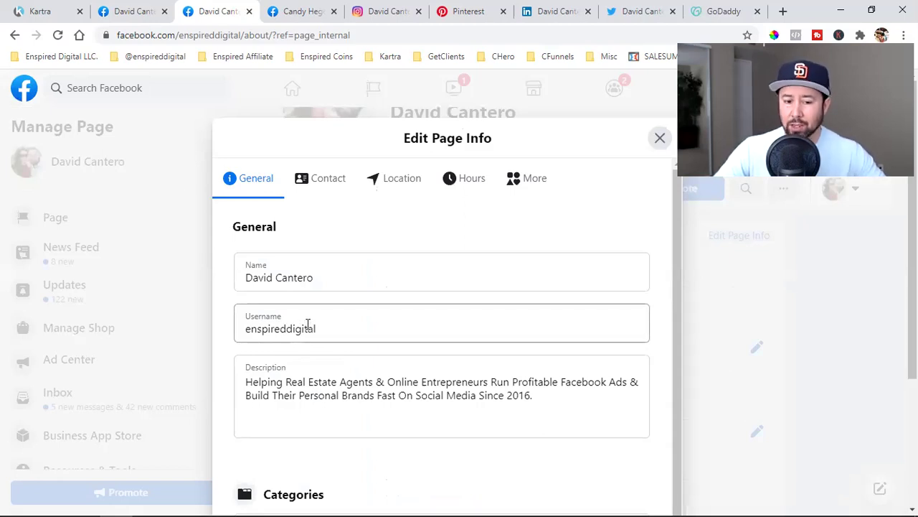
pyautogui.click(523, 231)
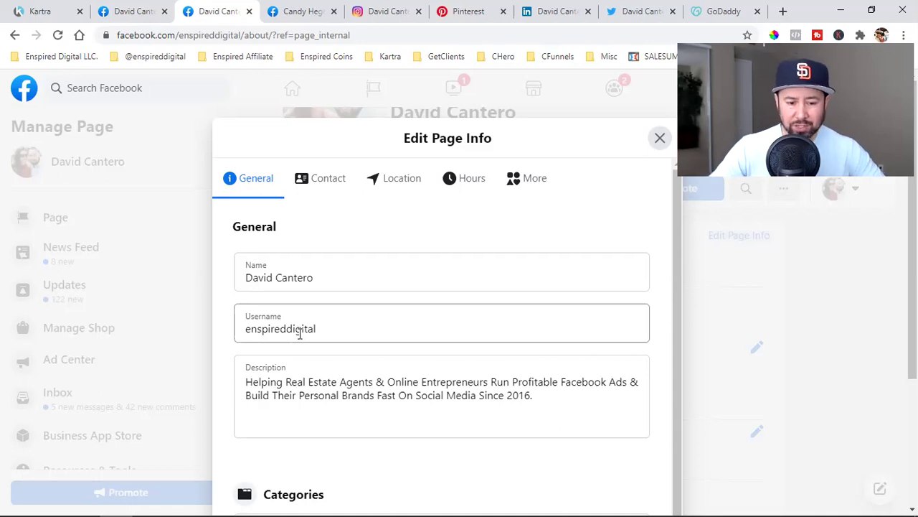
pyautogui.click(352, 240)
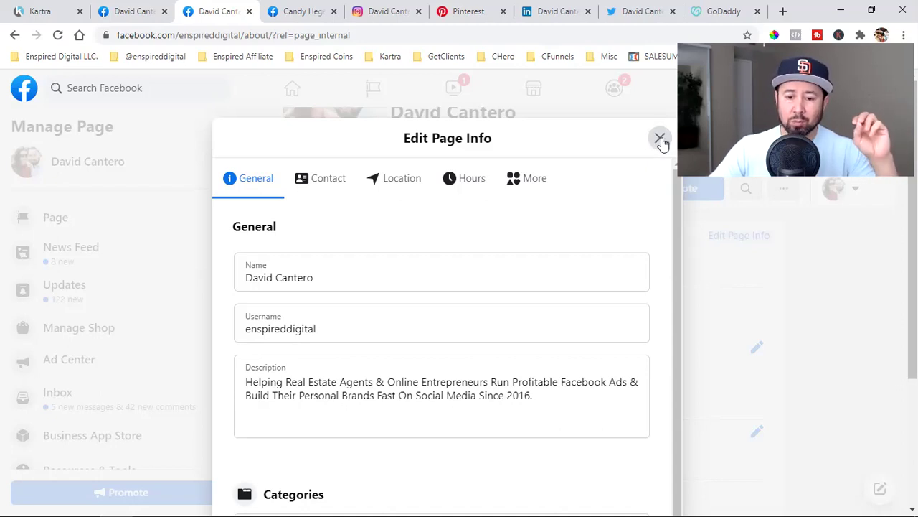
pyautogui.click(661, 140)
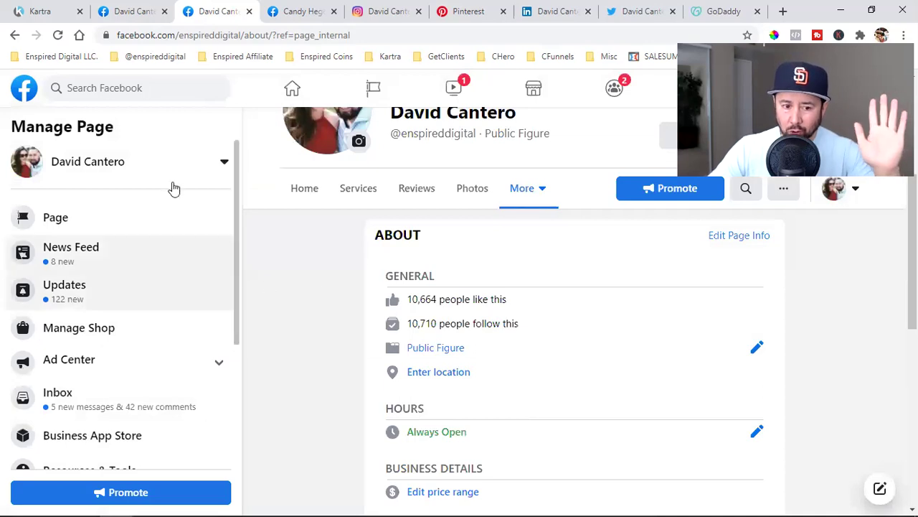
# Return to the personal Facebook profile and open its About section.
pyautogui.click(151, 9)
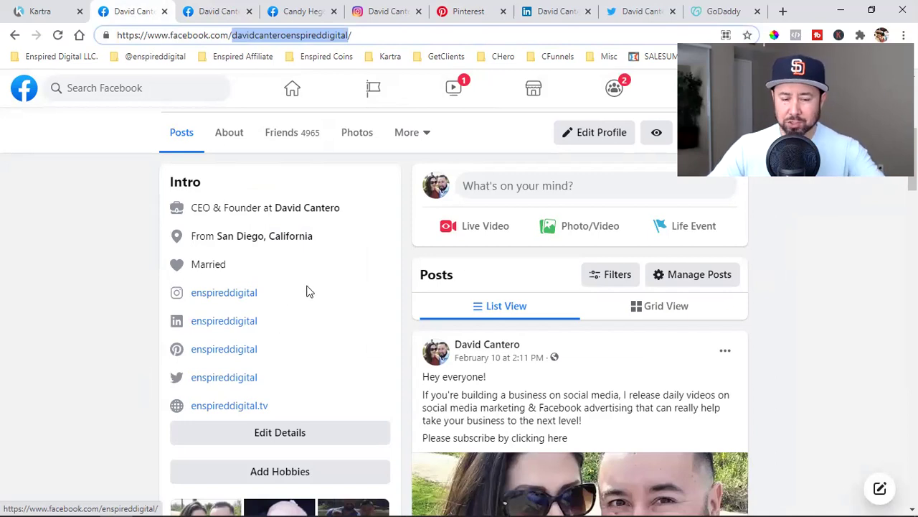
pyautogui.click(206, 9)
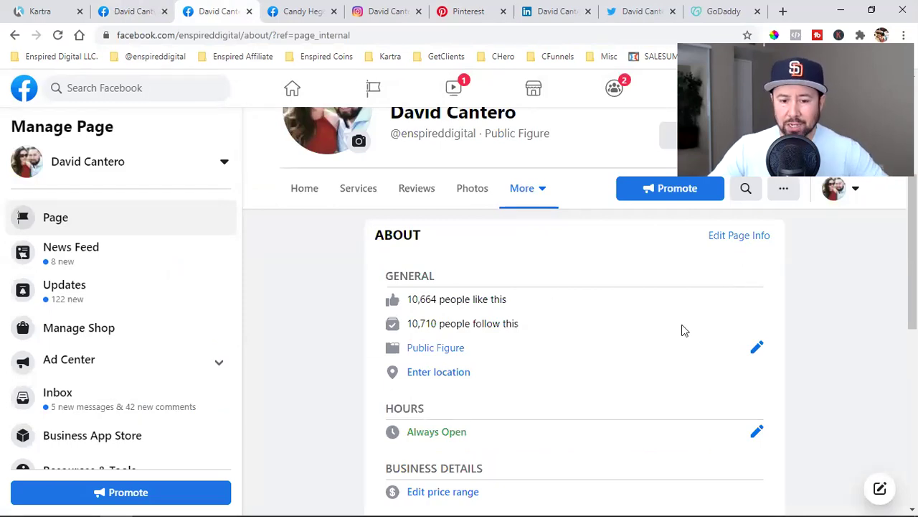
pyautogui.click(144, 8)
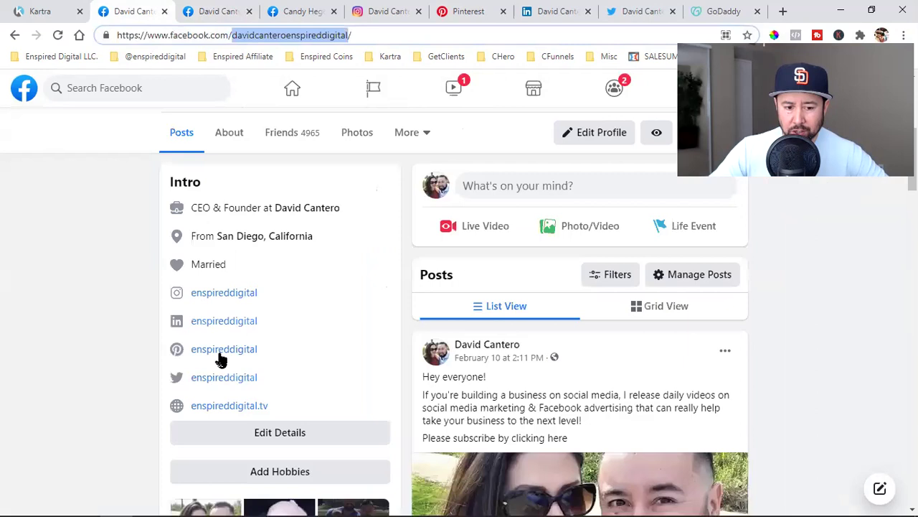
pyautogui.scroll(2, 266, 366)
pyautogui.scroll(-1, 399, 397)
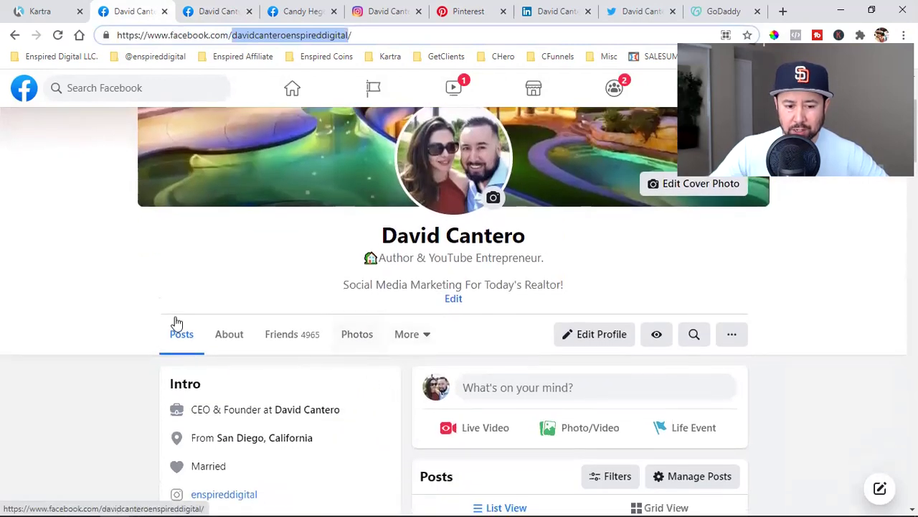
pyautogui.click(223, 337)
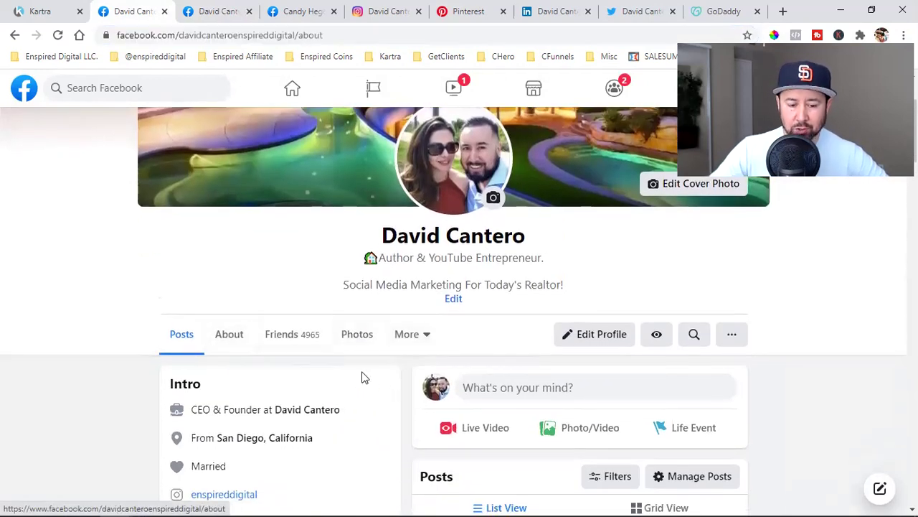
# Open the current workplace for editing under Work and Education and select the matching business Page as the company.
pyautogui.scroll(-2, 181, 259)
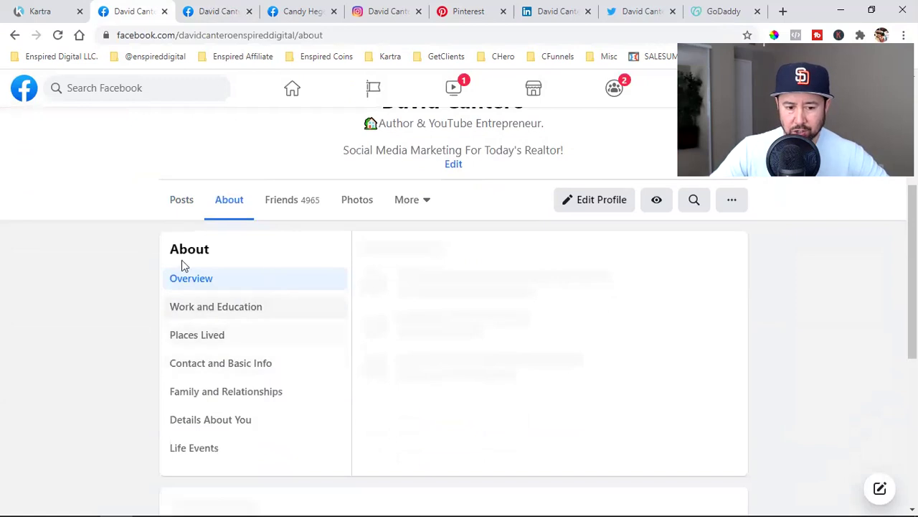
pyautogui.click(221, 315)
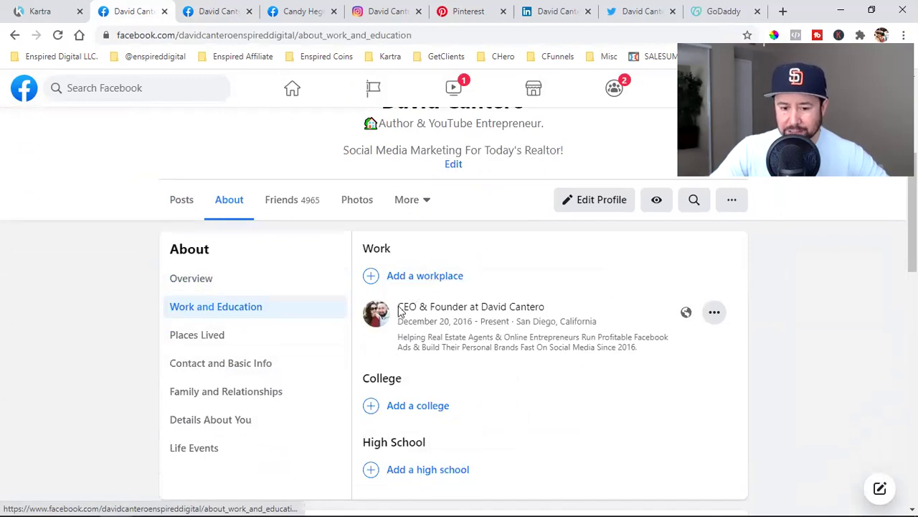
pyautogui.click(710, 320)
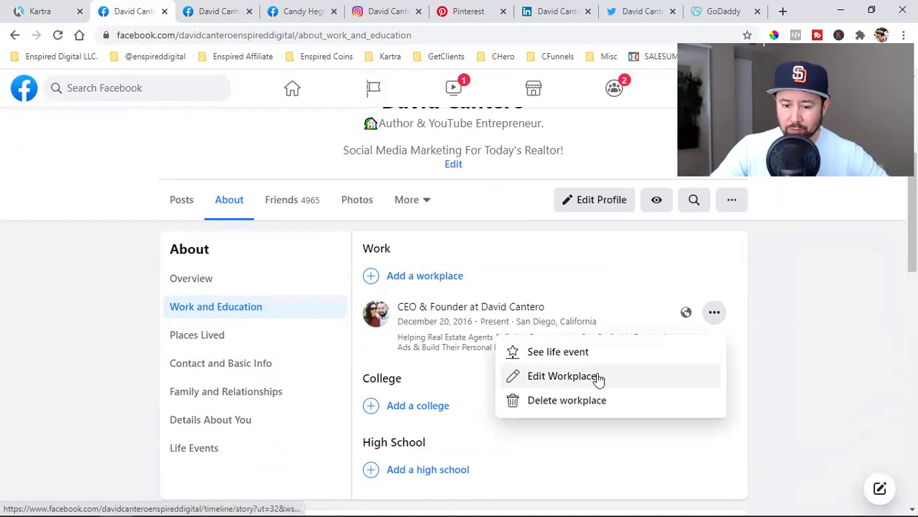
pyautogui.click(562, 376)
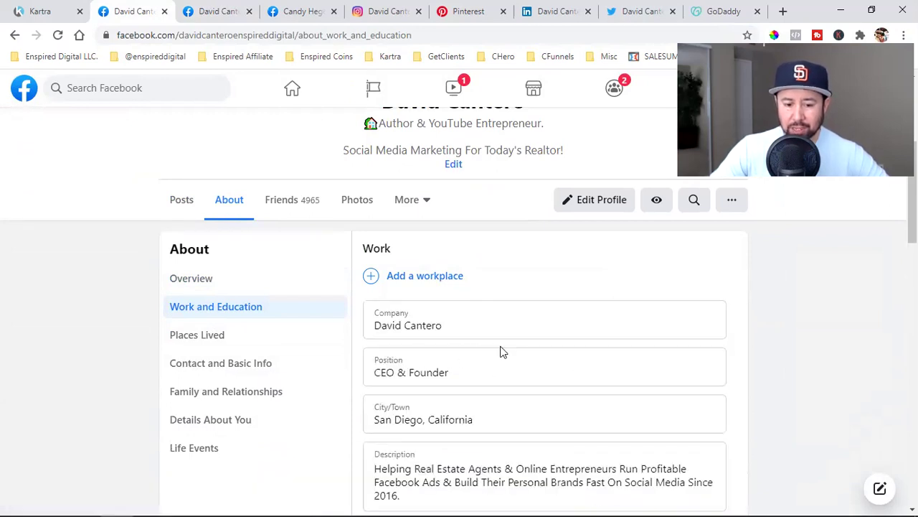
pyautogui.click(442, 326)
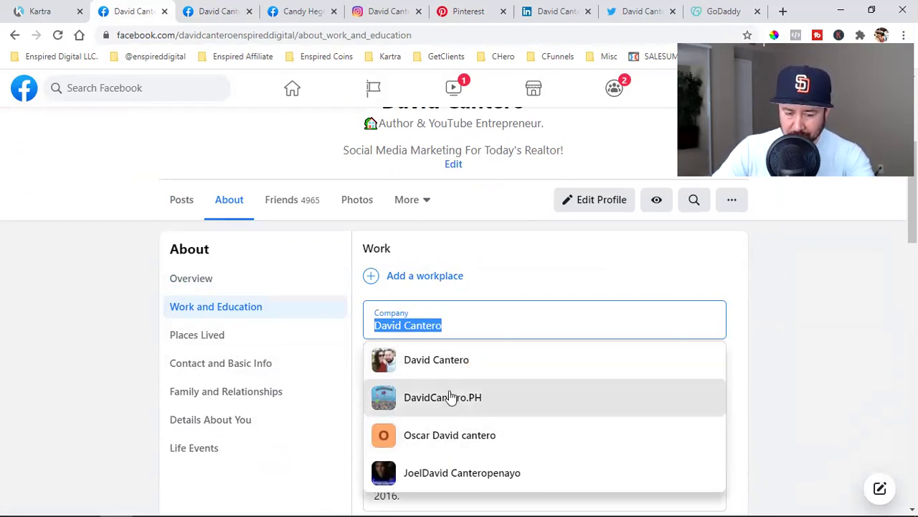
pyautogui.click(481, 366)
pyautogui.click(775, 312)
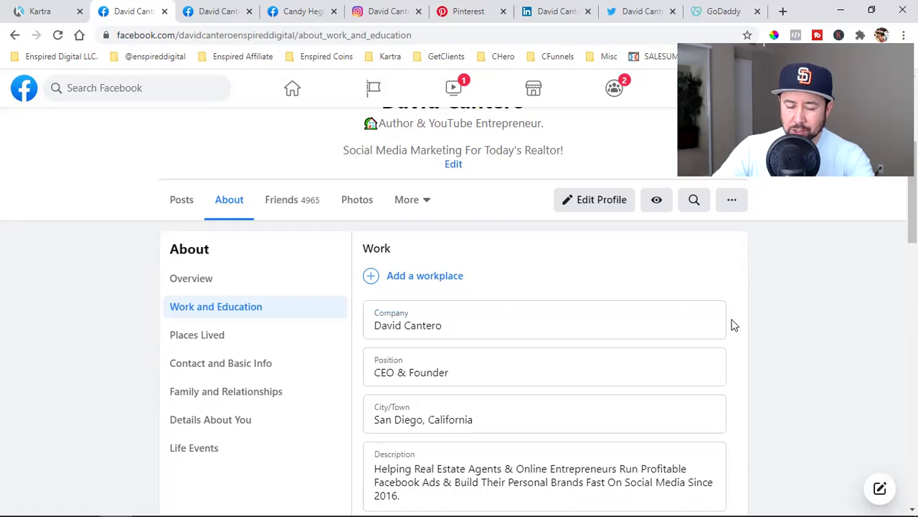
# Reselect the same business Page as the company, review the workplace's position, description and time period, and save the entry.
pyautogui.click(491, 337)
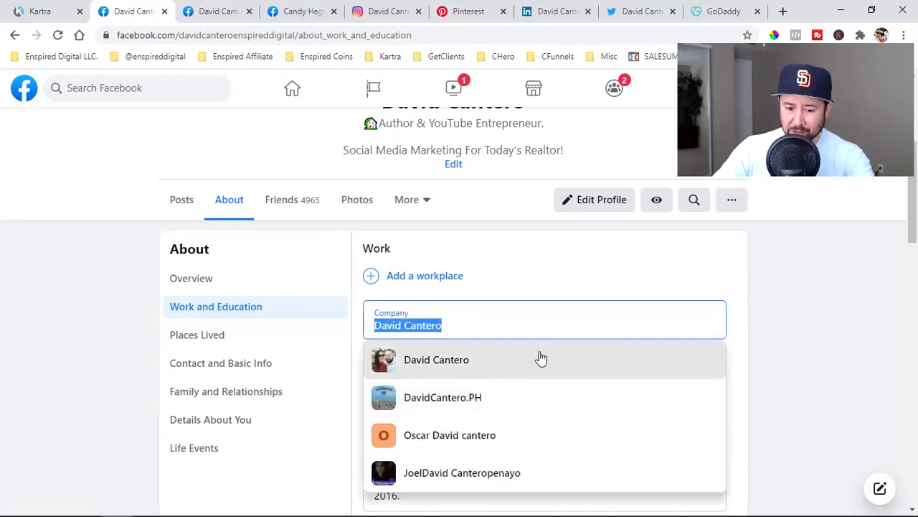
pyautogui.click(467, 373)
pyautogui.click(803, 341)
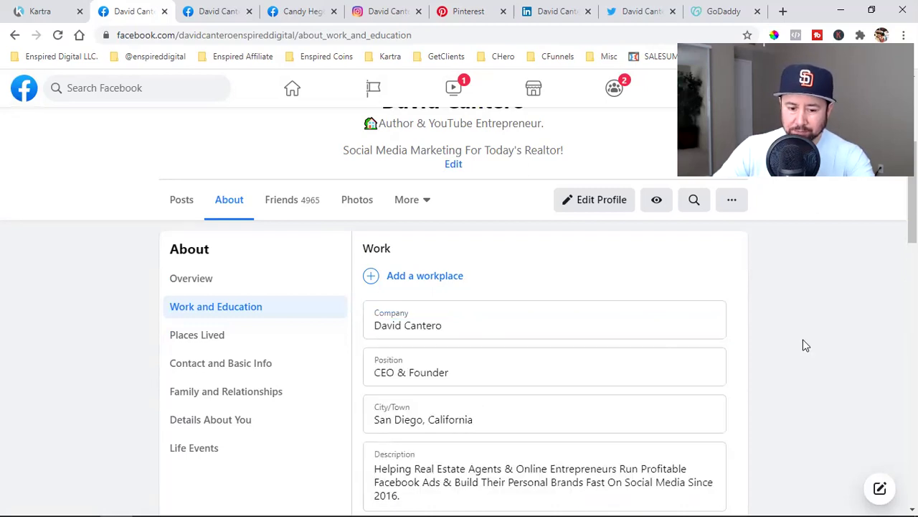
pyautogui.scroll(-2, 455, 359)
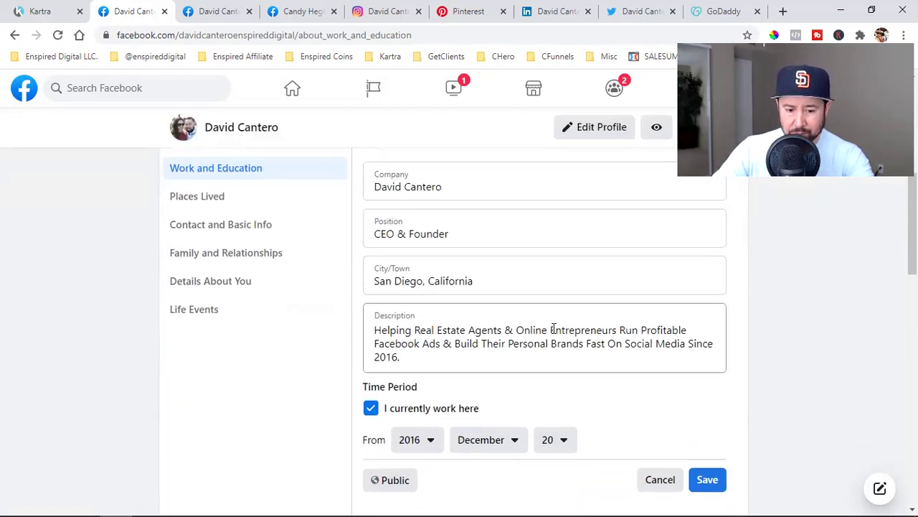
pyautogui.scroll(-1, 552, 328)
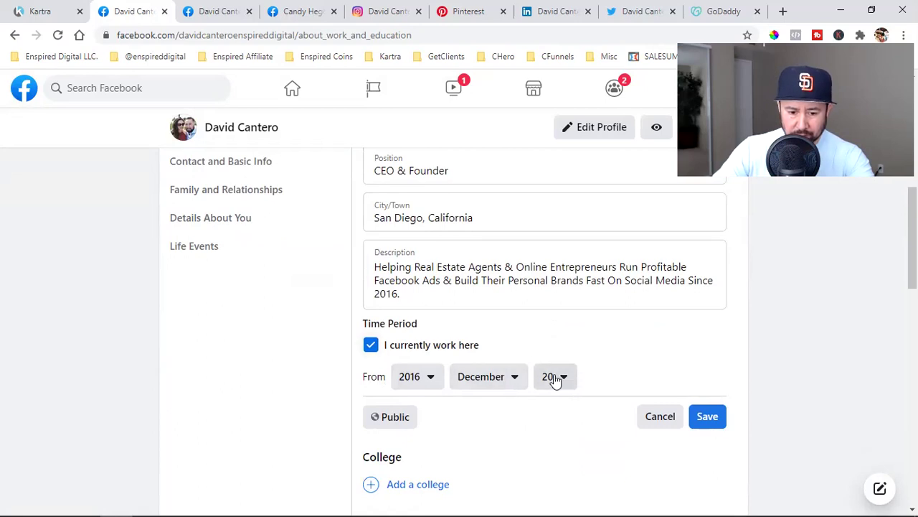
pyautogui.scroll(-2, 553, 381)
pyautogui.scroll(3, 531, 381)
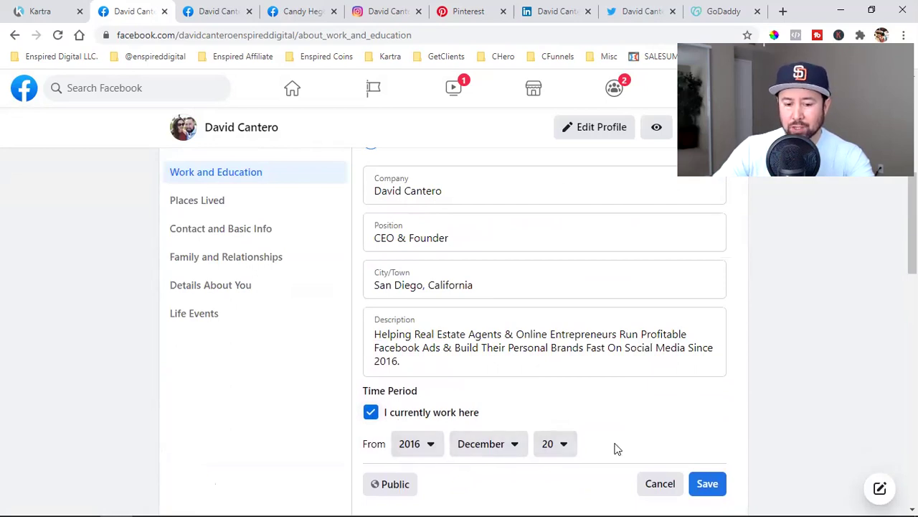
pyautogui.click(705, 487)
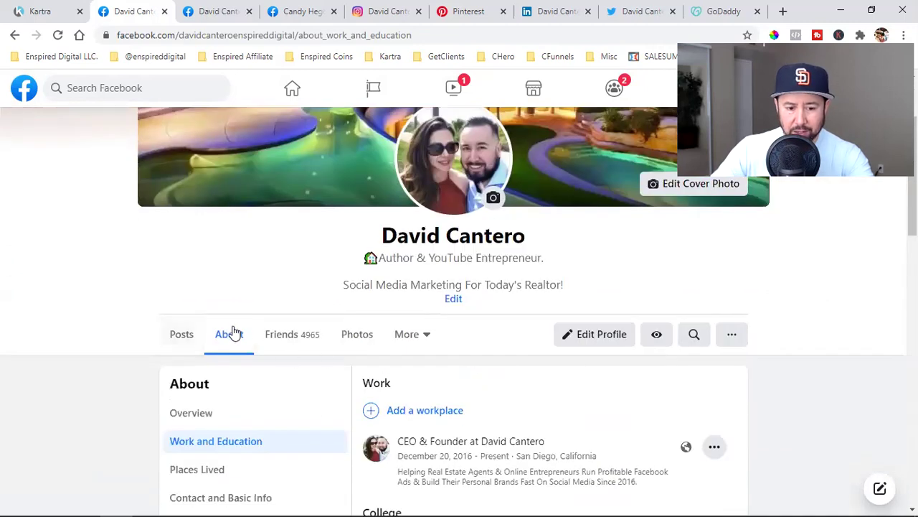
# Return to the personal profile's posts and review the workplace and social links in the Intro section.
pyautogui.click(189, 342)
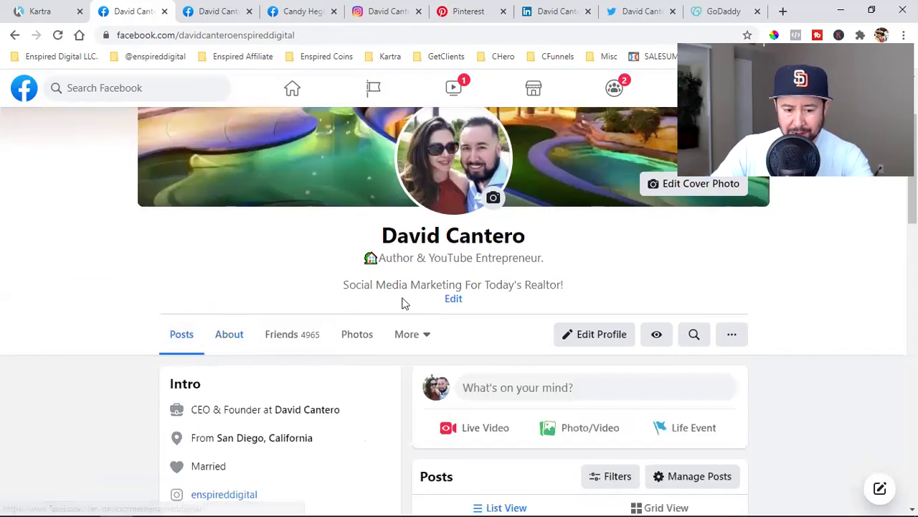
pyautogui.scroll(-2, 394, 306)
pyautogui.moveTo(296, 278)
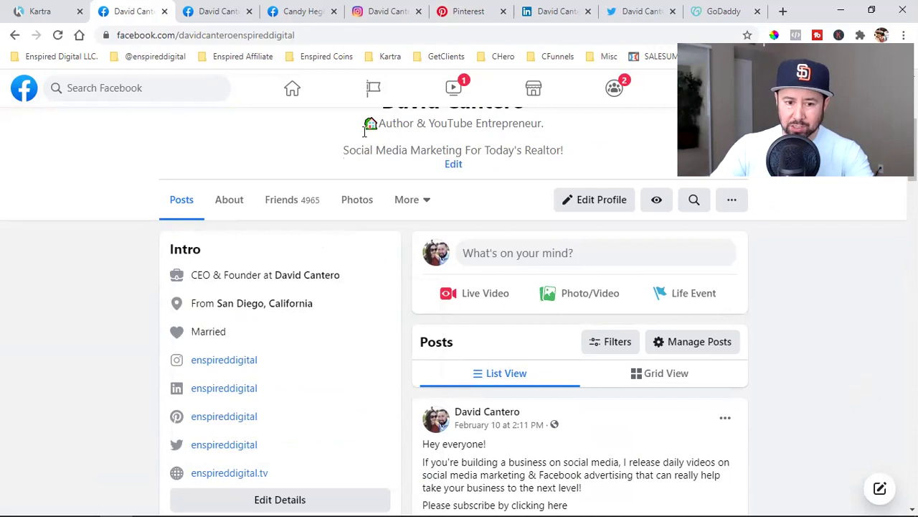
pyautogui.click(333, 11)
pyautogui.click(294, 11)
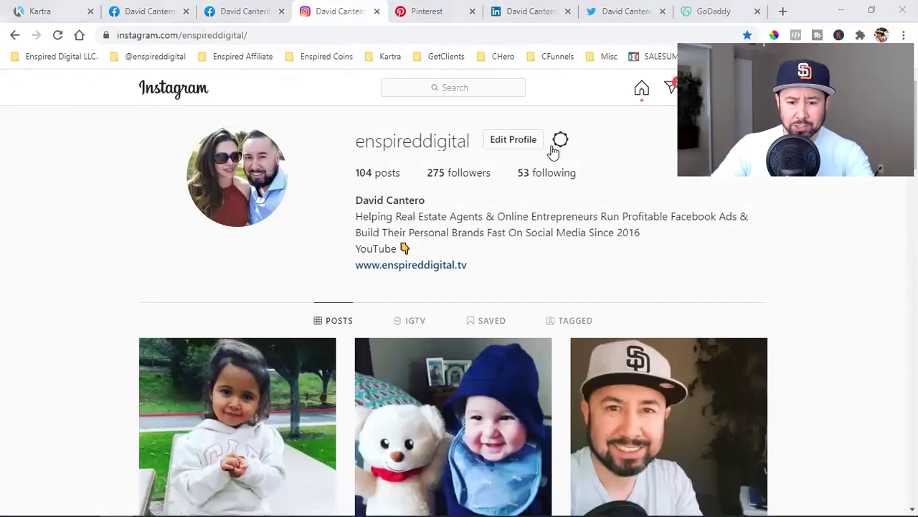
pyautogui.click(511, 141)
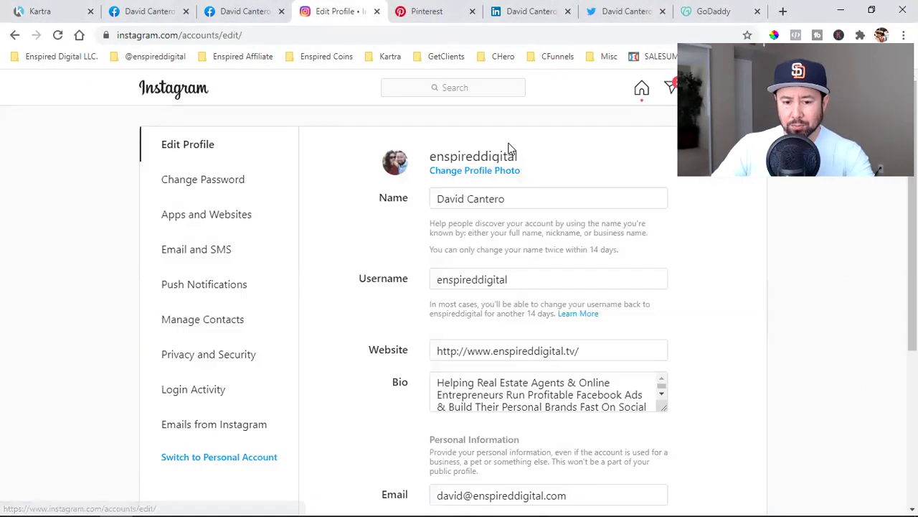
pyautogui.doubleClick(473, 278)
pyautogui.click(718, 278)
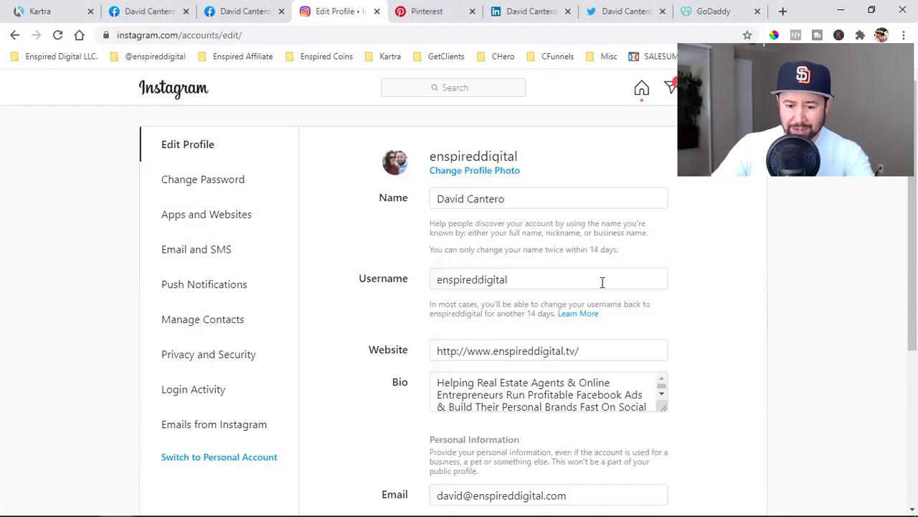
pyautogui.doubleClick(470, 278)
pyautogui.click(709, 278)
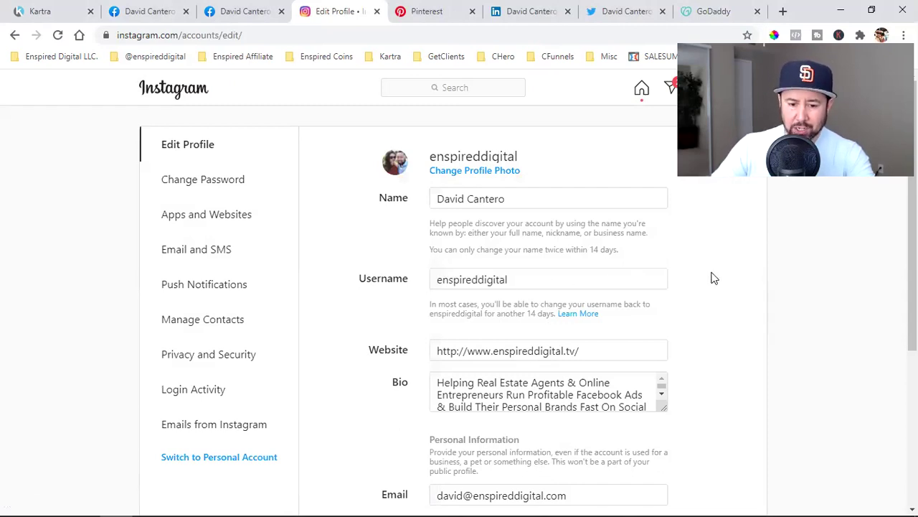
pyautogui.scroll(-4, 495, 278)
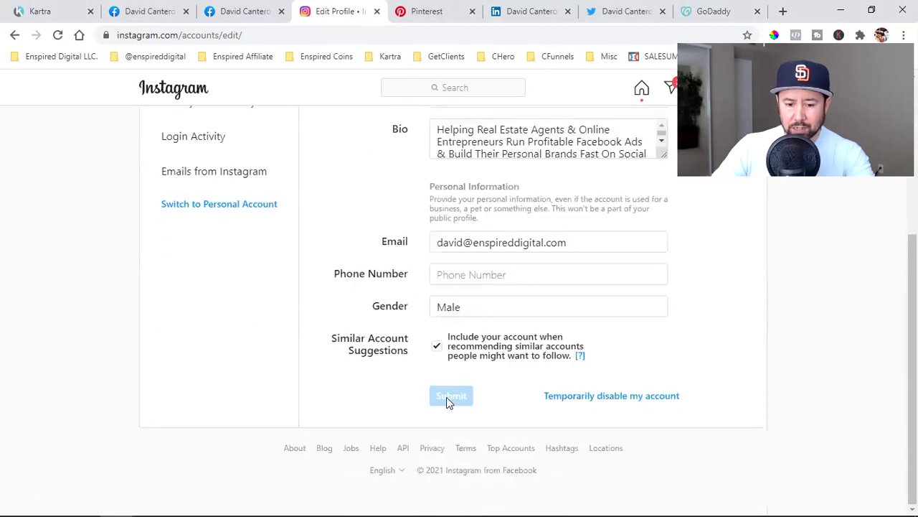
pyautogui.scroll(4, 450, 403)
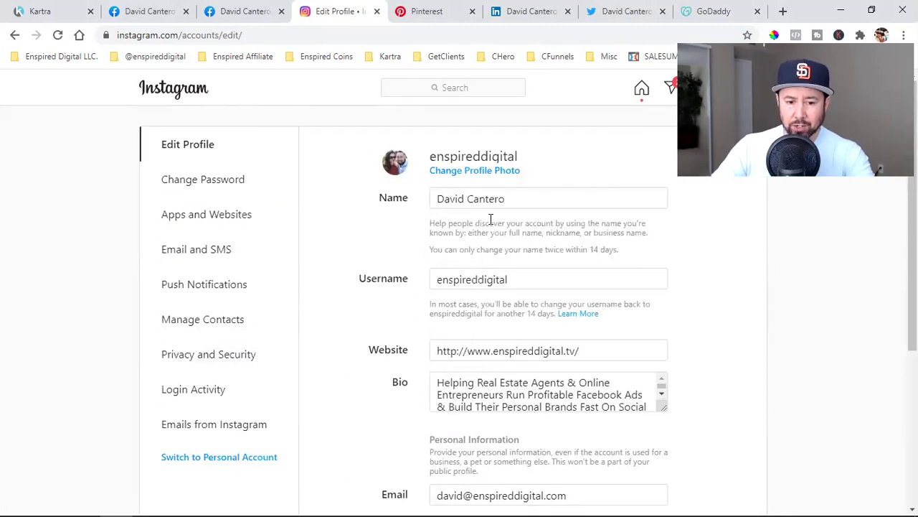
# View the Pinterest profile, then return to the personal Facebook profile and review its header and the Intro's social and website links.
pyautogui.click(425, 7)
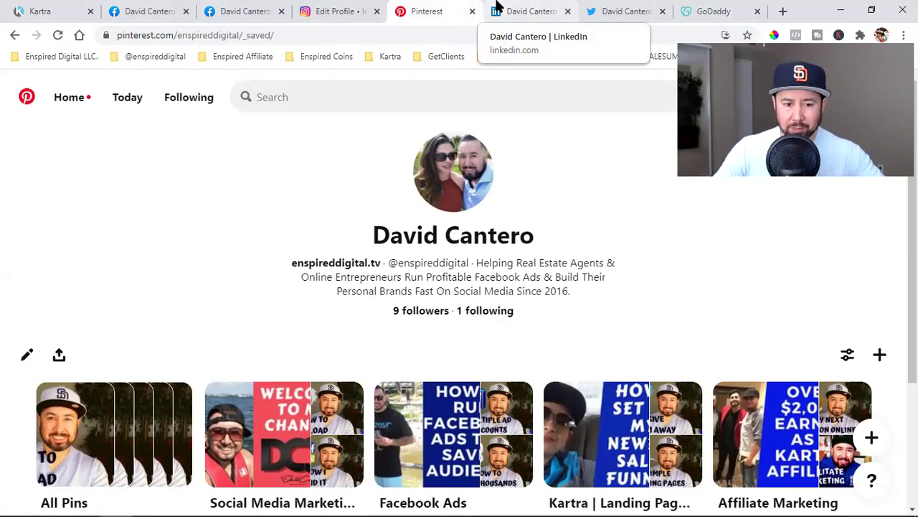
pyautogui.click(150, 9)
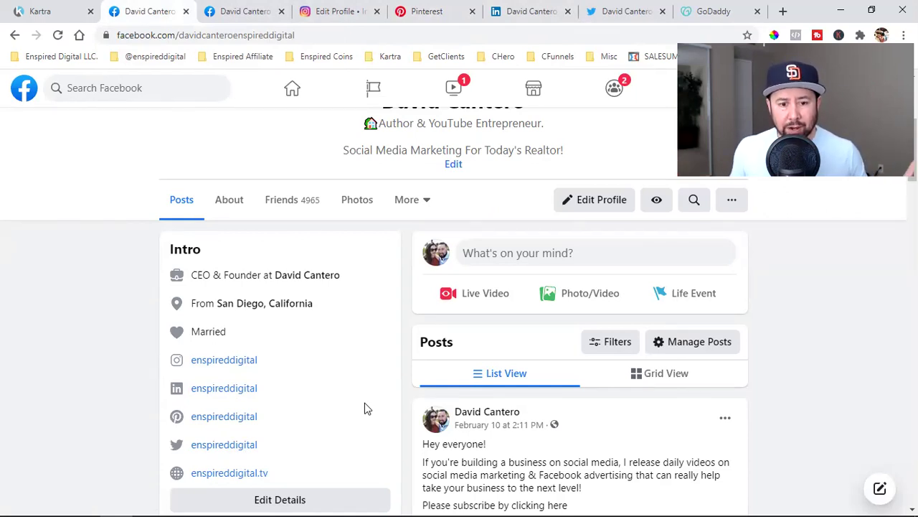
pyautogui.scroll(4, 369, 406)
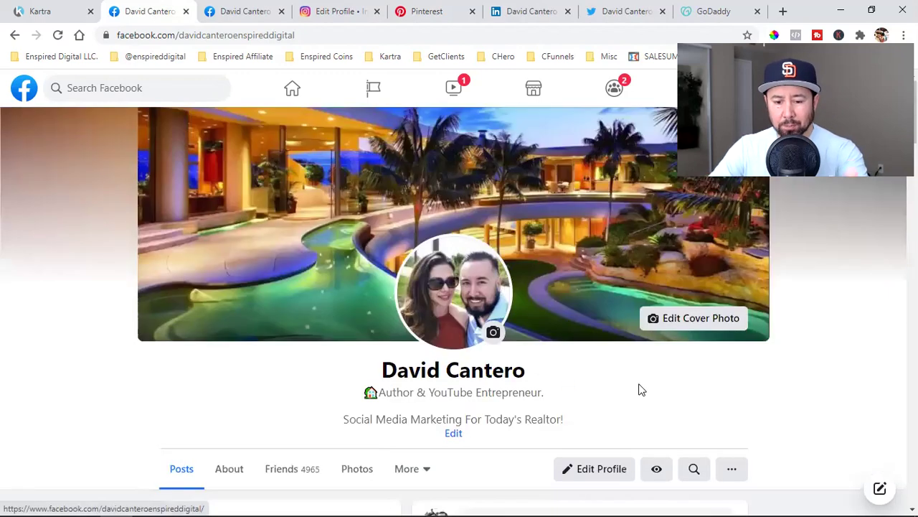
pyautogui.scroll(-2, 642, 390)
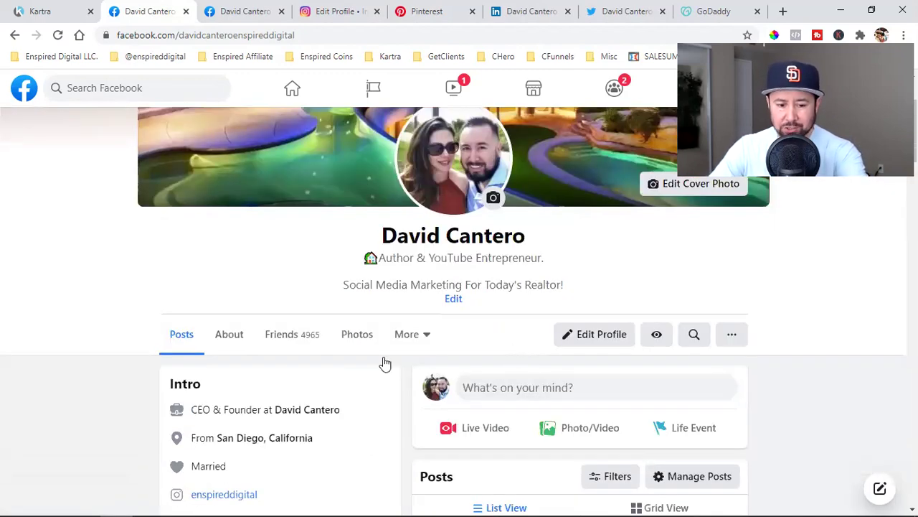
pyautogui.scroll(-2, 449, 334)
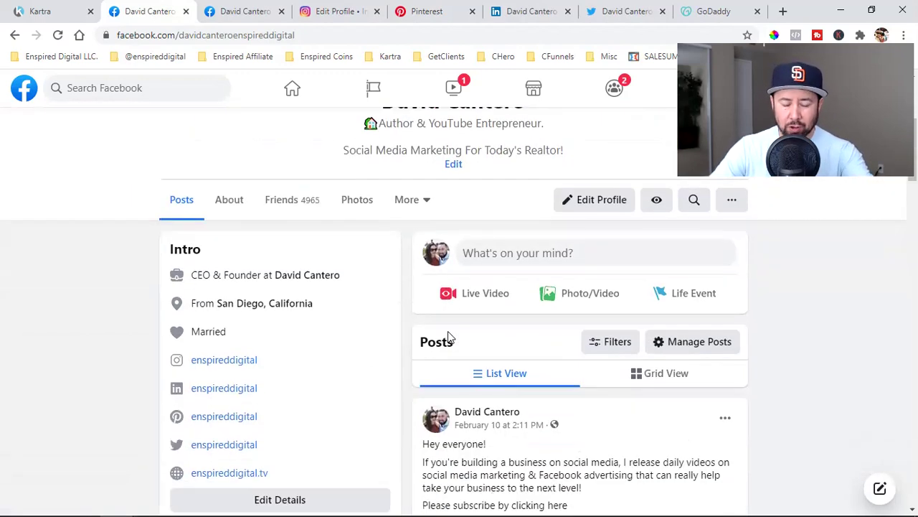
pyautogui.scroll(-1, 448, 336)
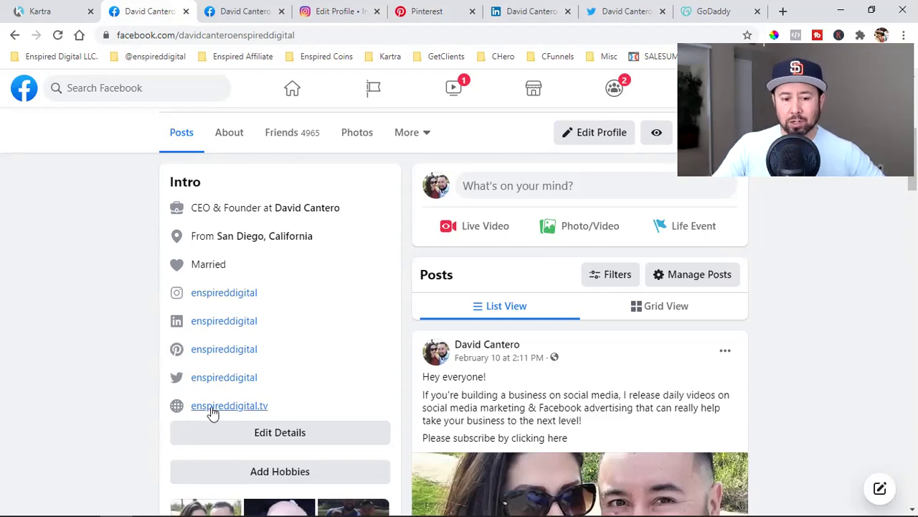
# Revisit the Instagram profile form, then switch to Pinterest and open the account's profile settings.
pyautogui.click(333, 6)
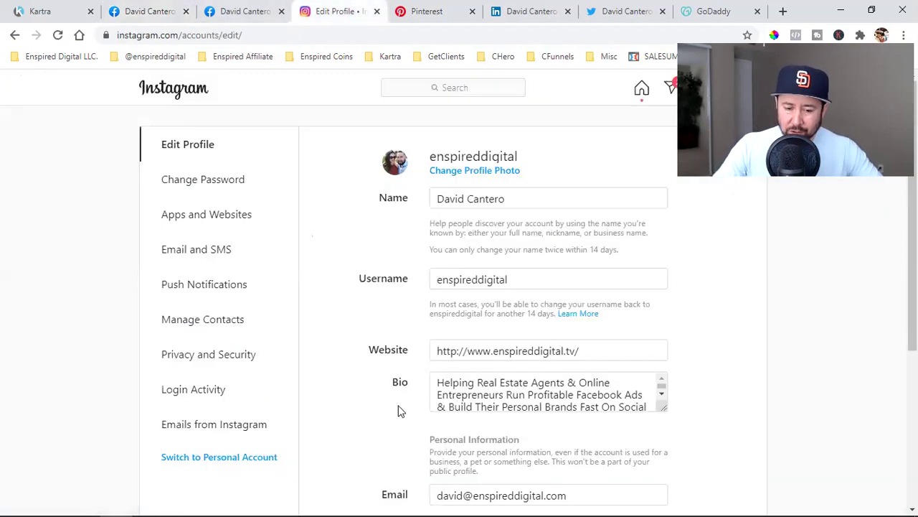
pyautogui.click(418, 8)
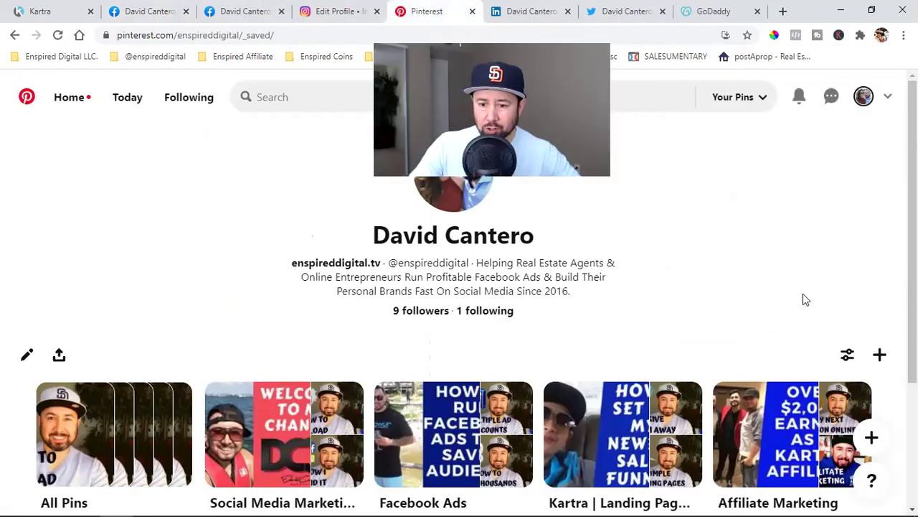
pyautogui.click(865, 97)
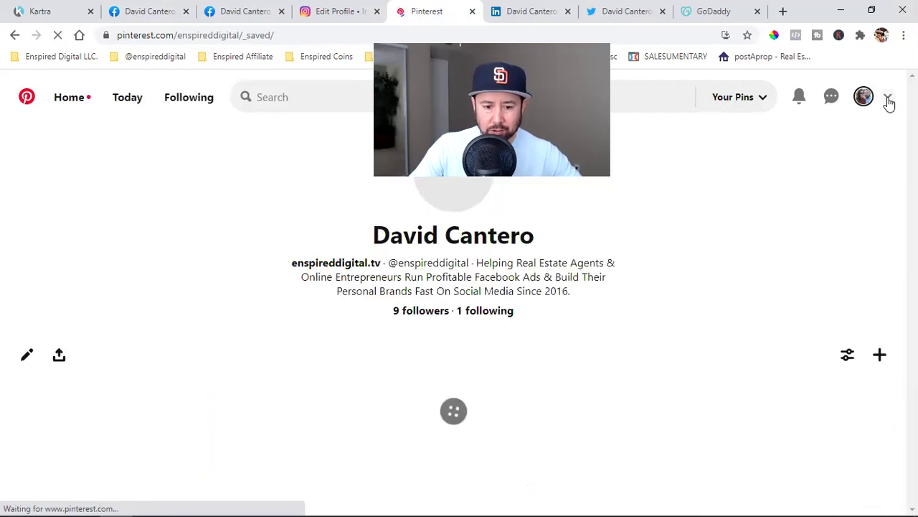
pyautogui.click(889, 101)
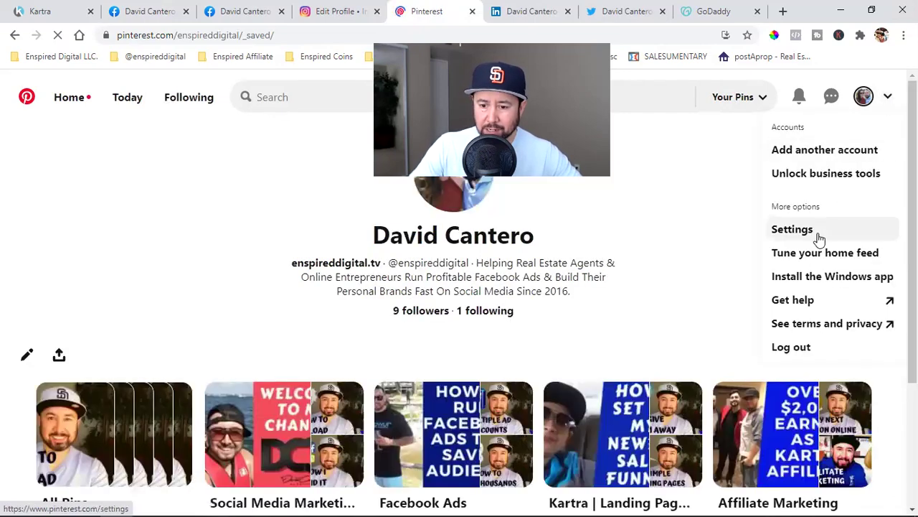
pyautogui.click(819, 239)
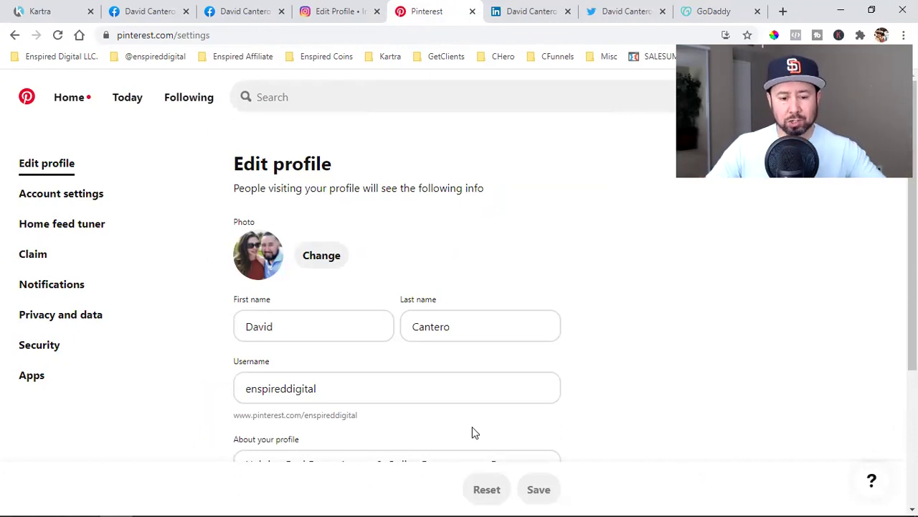
# Examine the Pinterest Username field and review the profile description, website URL and location without changing them.
pyautogui.doubleClick(286, 387)
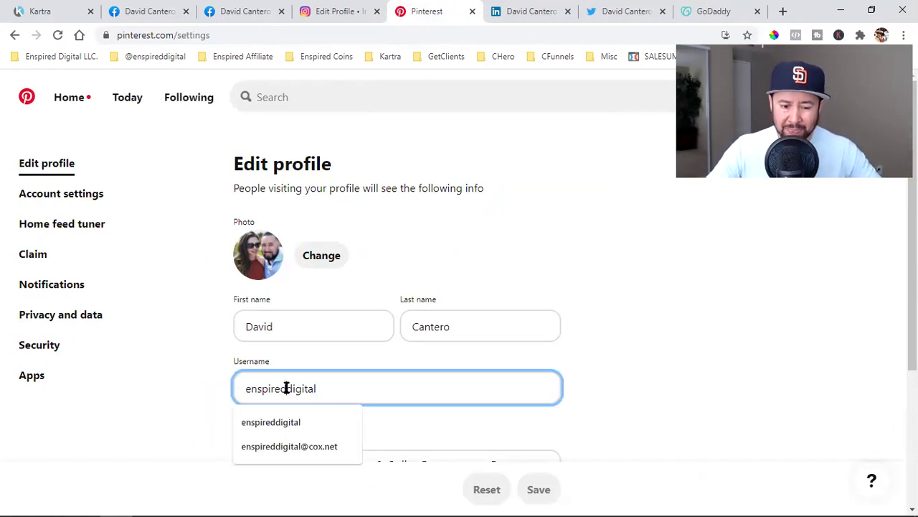
pyautogui.click(623, 327)
pyautogui.scroll(-3, 688, 373)
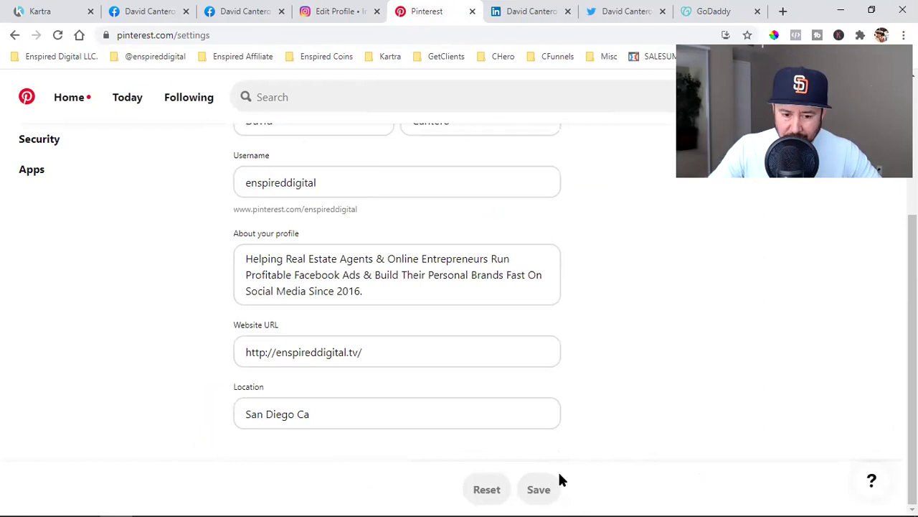
pyautogui.scroll(3, 687, 295)
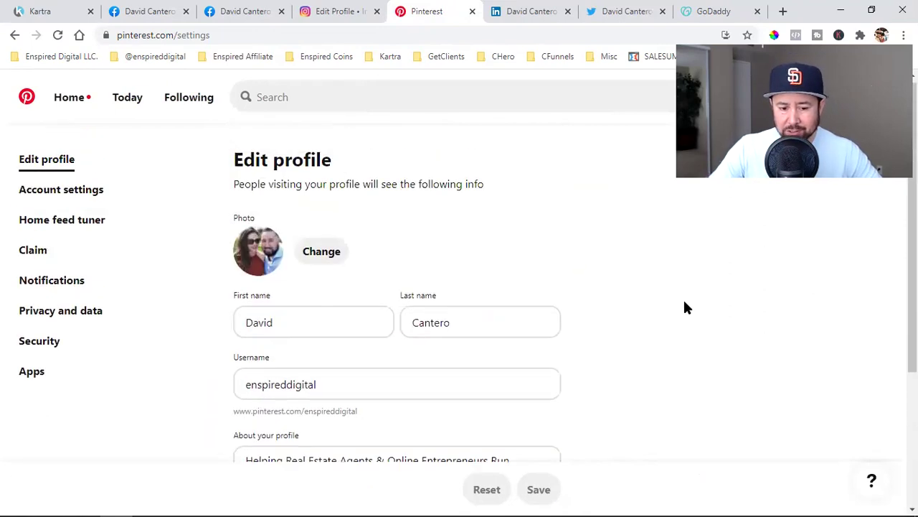
pyautogui.scroll(-3, 683, 297)
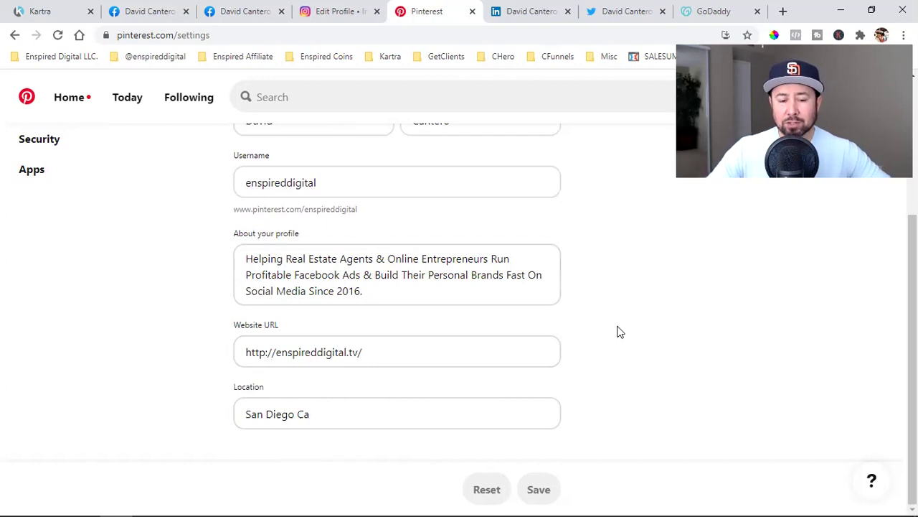
# Examine the Pinterest Username and highlight the brand name in the Website URL field without changing the profile.
pyautogui.scroll(1, 404, 324)
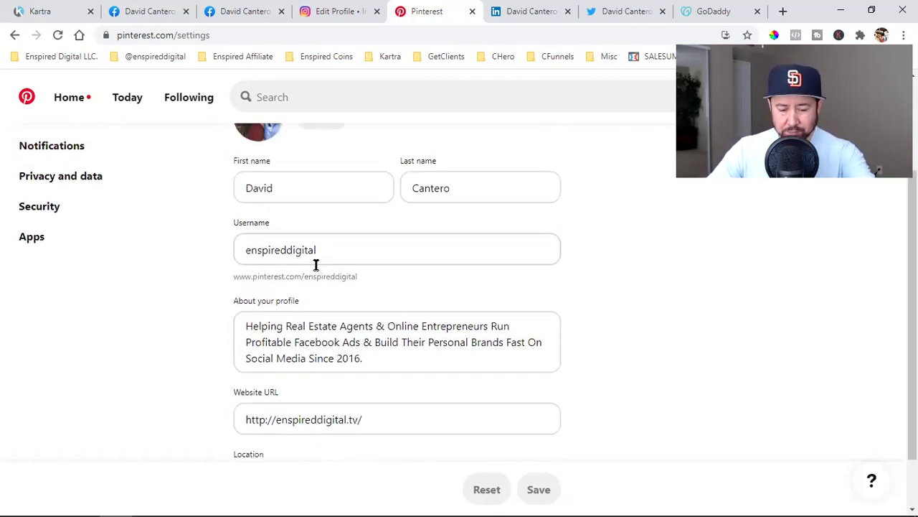
pyautogui.scroll(-1, 316, 265)
pyautogui.doubleClick(352, 352)
pyautogui.click(649, 338)
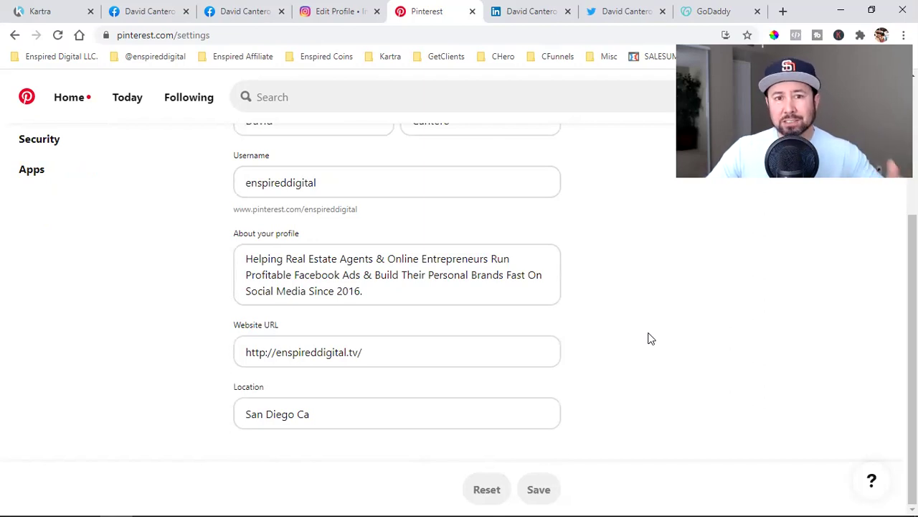
pyautogui.click(329, 352)
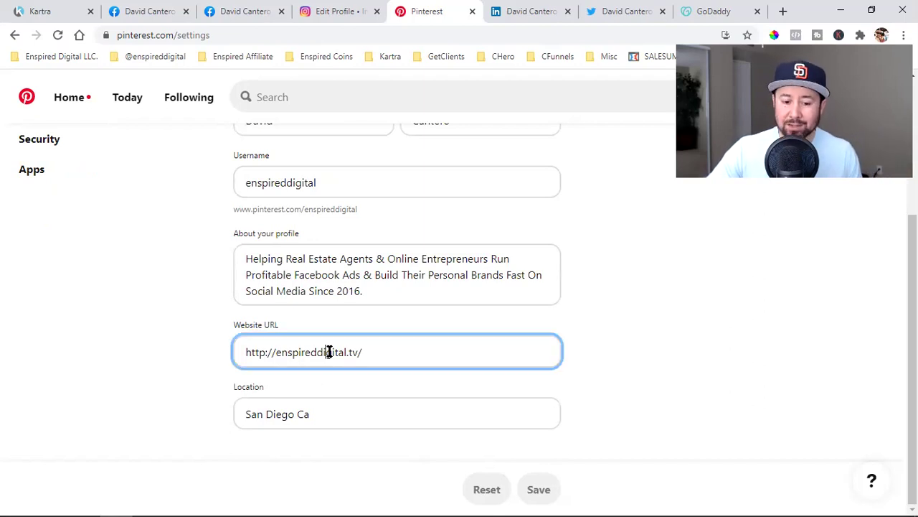
pyautogui.doubleClick(329, 352)
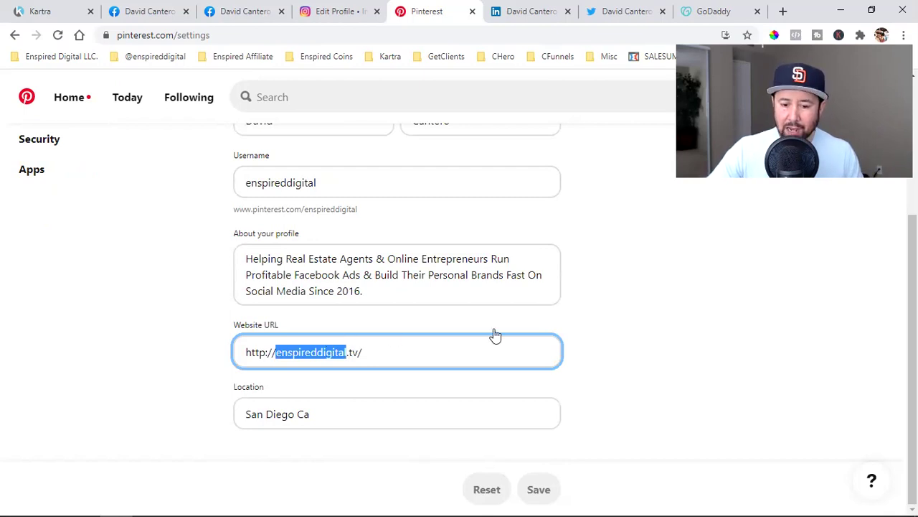
pyautogui.click(632, 334)
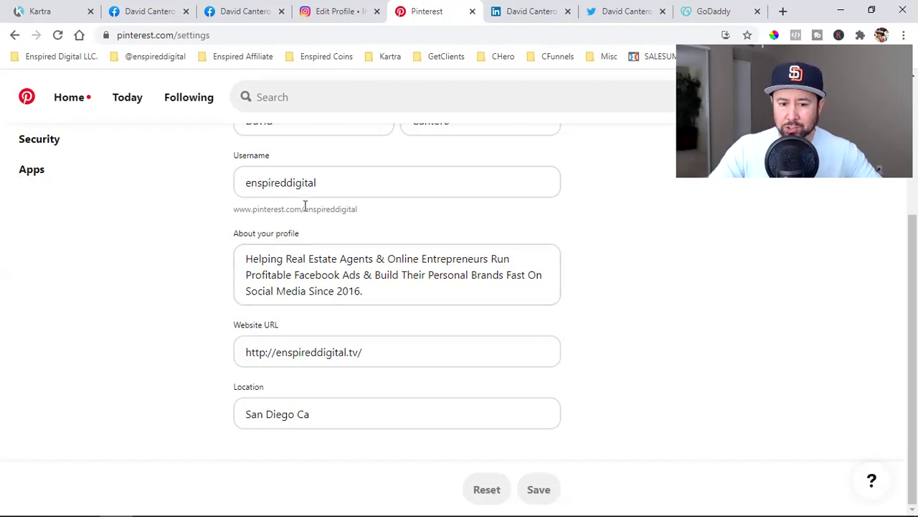
pyautogui.doubleClick(321, 351)
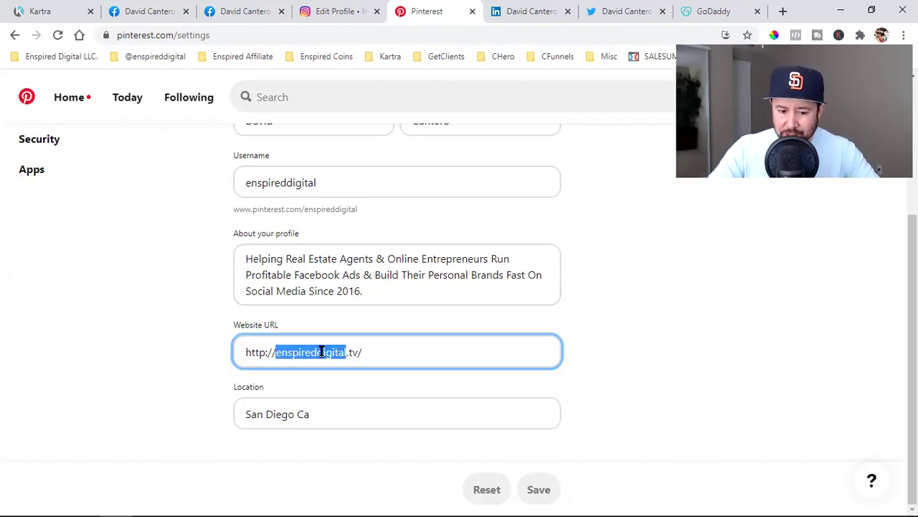
pyautogui.click(604, 334)
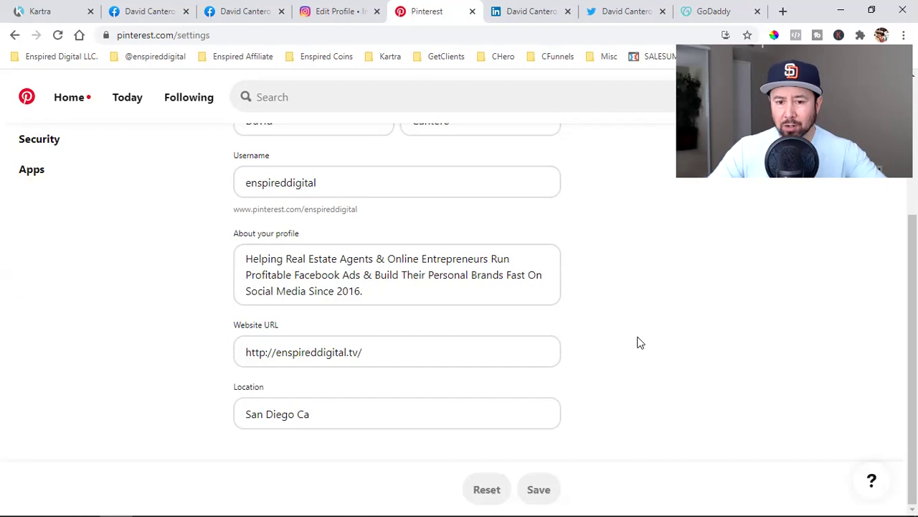
pyautogui.scroll(5, 641, 343)
# Switch to the LinkedIn profile and open its public profile and URL settings.
pyautogui.click(525, 8)
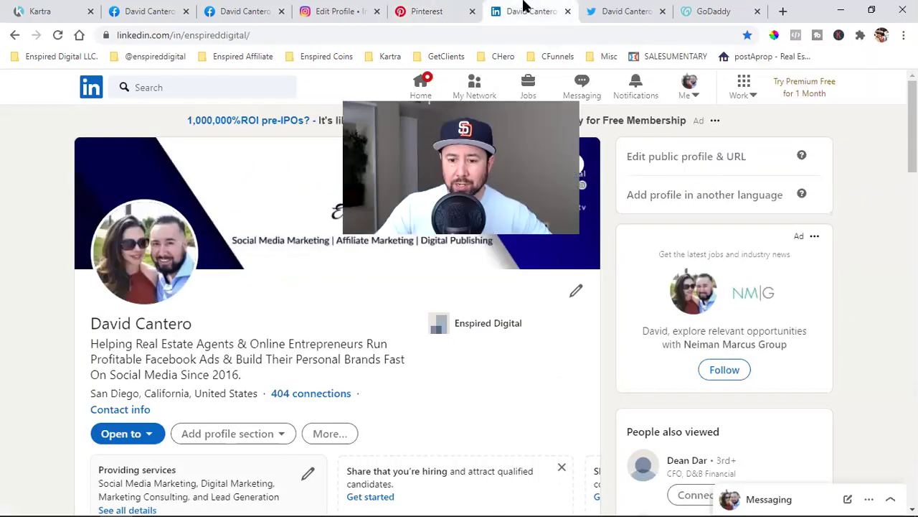
pyautogui.click(693, 96)
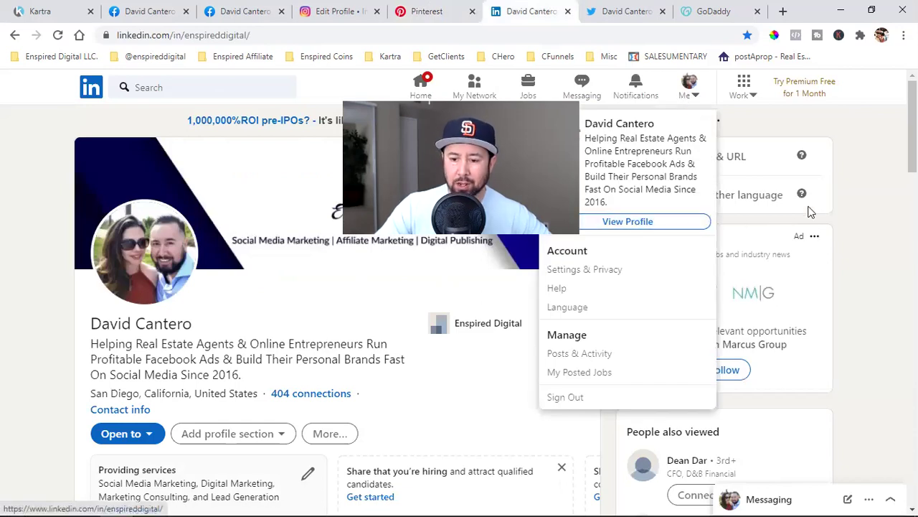
pyautogui.click(858, 180)
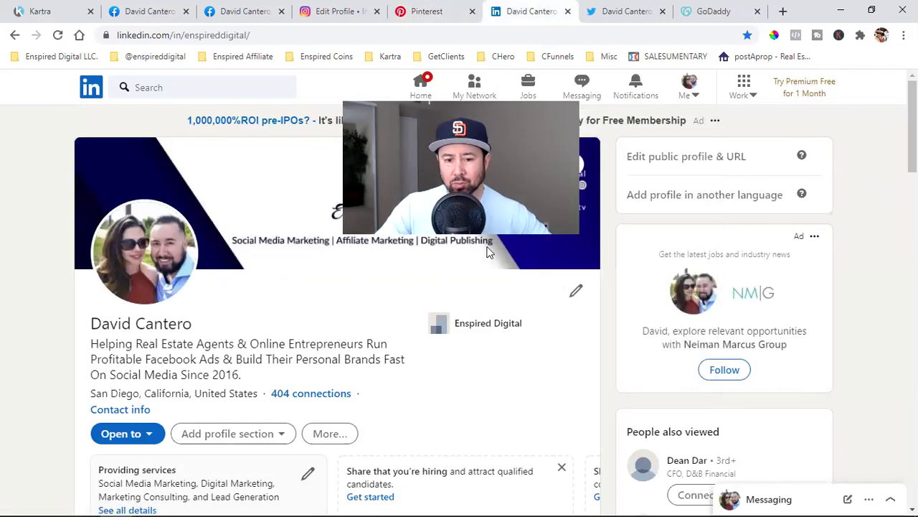
pyautogui.click(701, 157)
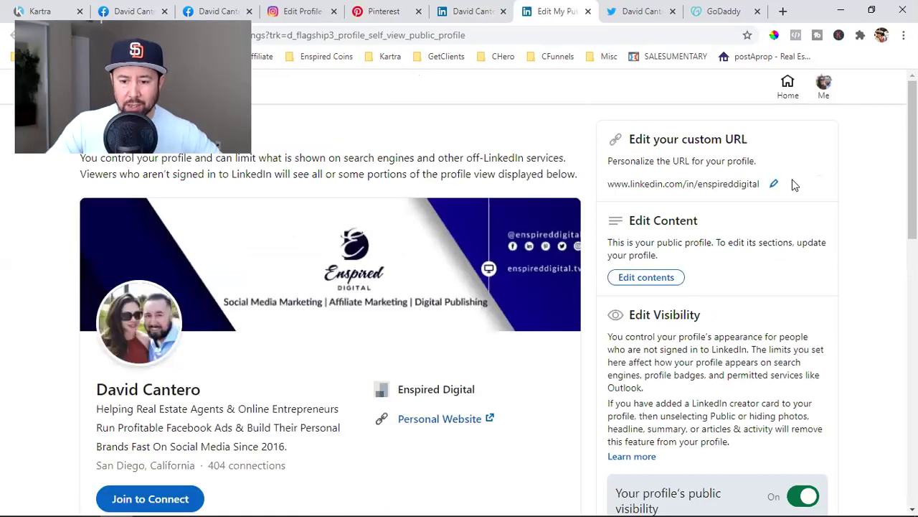
# Open the LinkedIn custom URL for editing, highlight its enspireddigital ending, and cancel without saving.
pyautogui.click(773, 184)
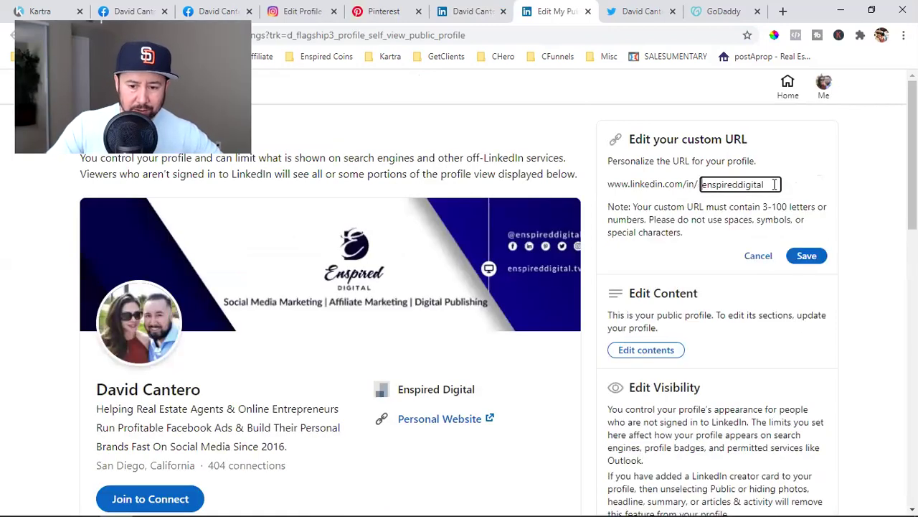
pyautogui.doubleClick(752, 185)
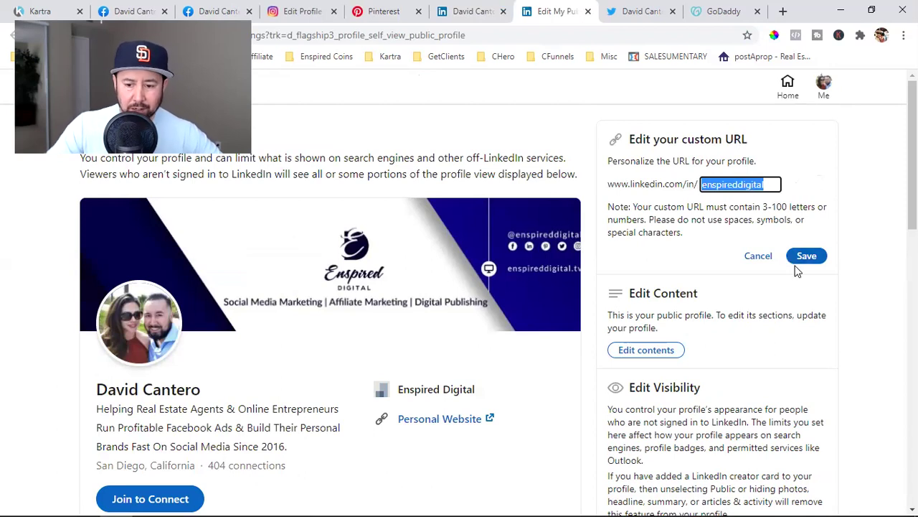
pyautogui.click(850, 166)
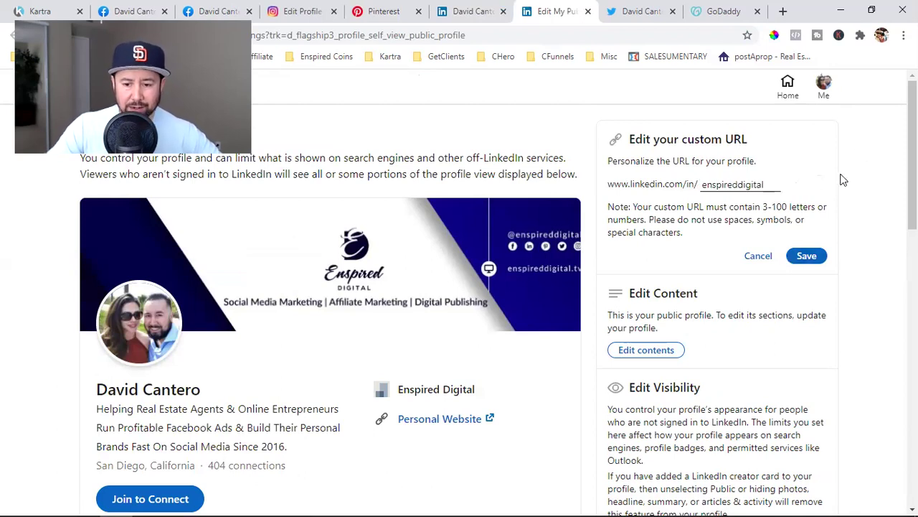
pyautogui.click(750, 260)
# Switch to the Twitter profile and open its Settings and privacy page.
pyautogui.click(624, 7)
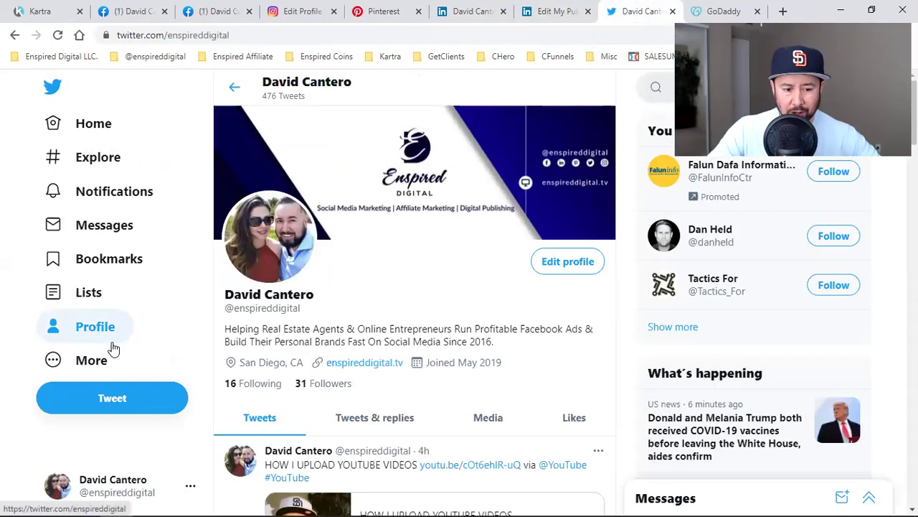
pyautogui.click(87, 362)
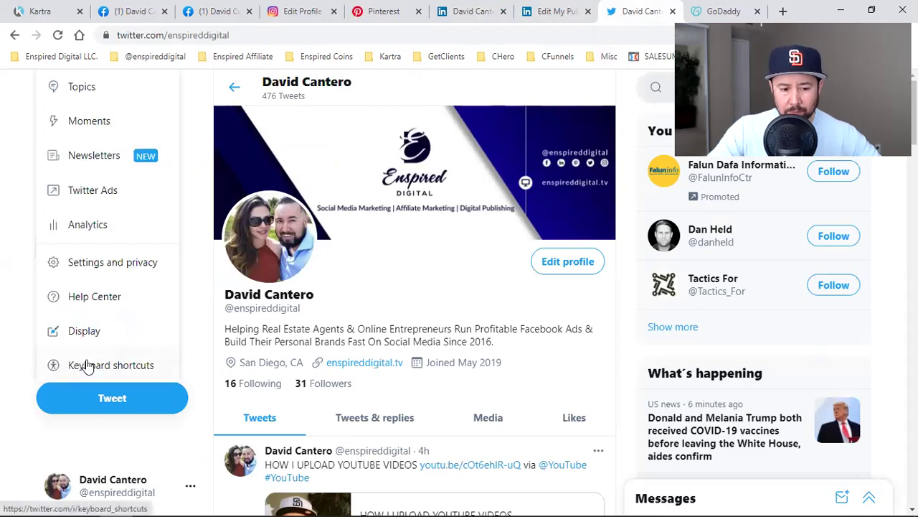
pyautogui.click(94, 270)
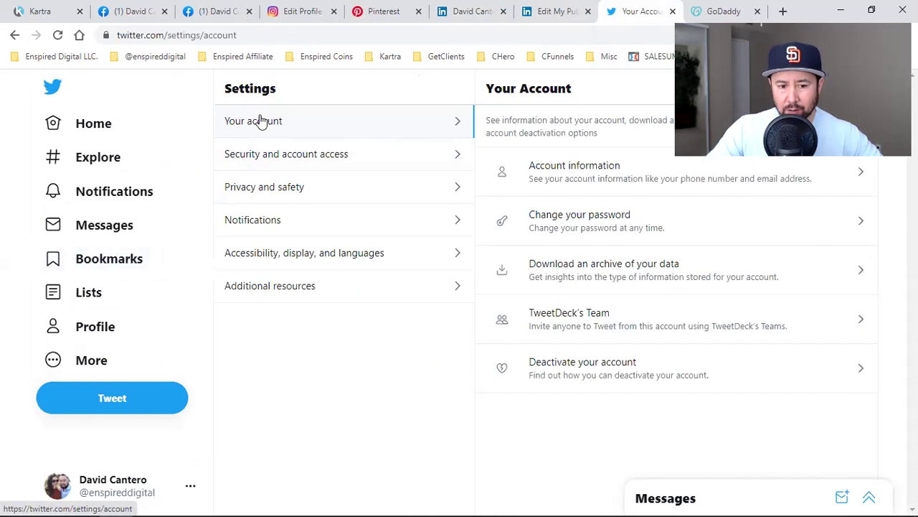
# Open Twitter's Account information, confirm access with the account password, and open the Change username form.
pyautogui.click(590, 178)
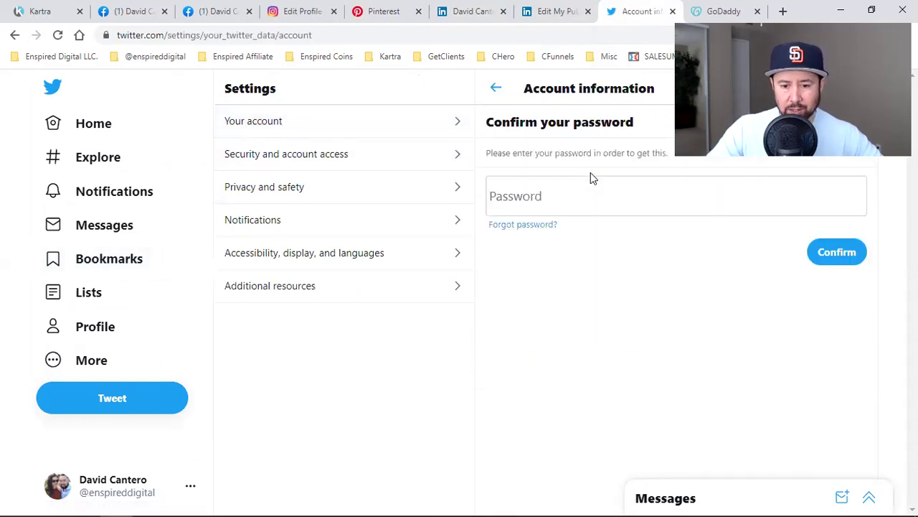
pyautogui.click(533, 199)
pyautogui.click(539, 236)
pyautogui.click(840, 256)
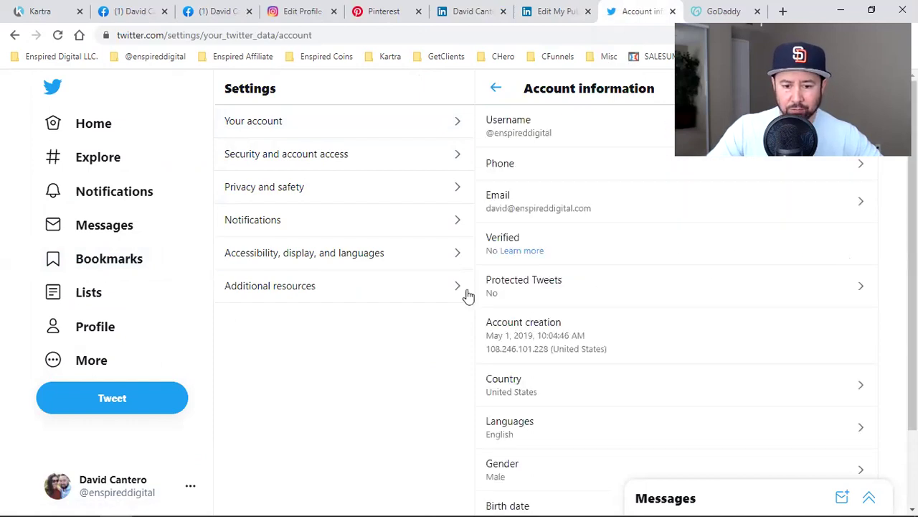
pyautogui.click(551, 139)
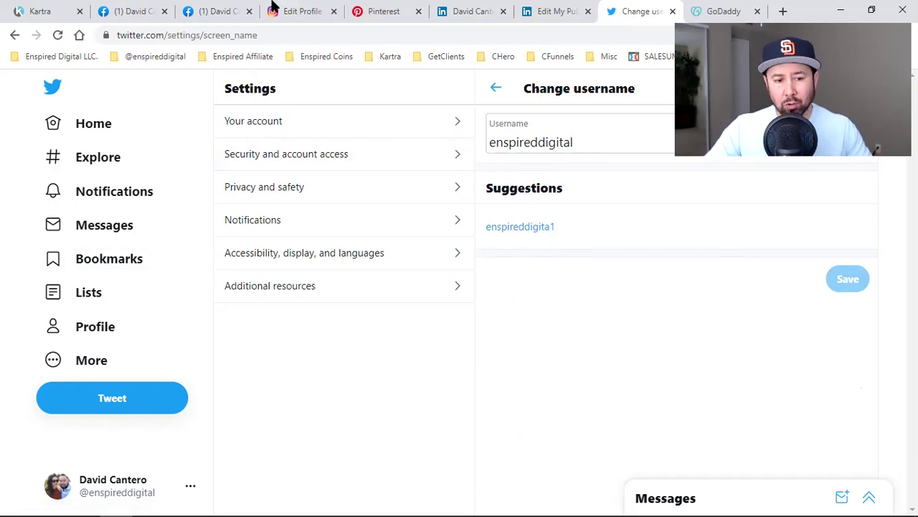
# Return to the personal Facebook profile, open the Edit Profile form, and review the links under Customize Your Intro.
pyautogui.click(126, 7)
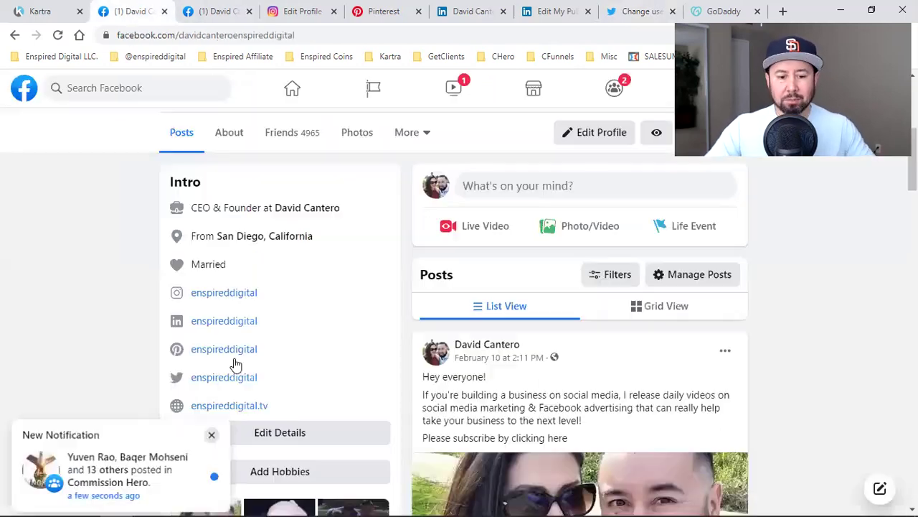
pyautogui.click(213, 428)
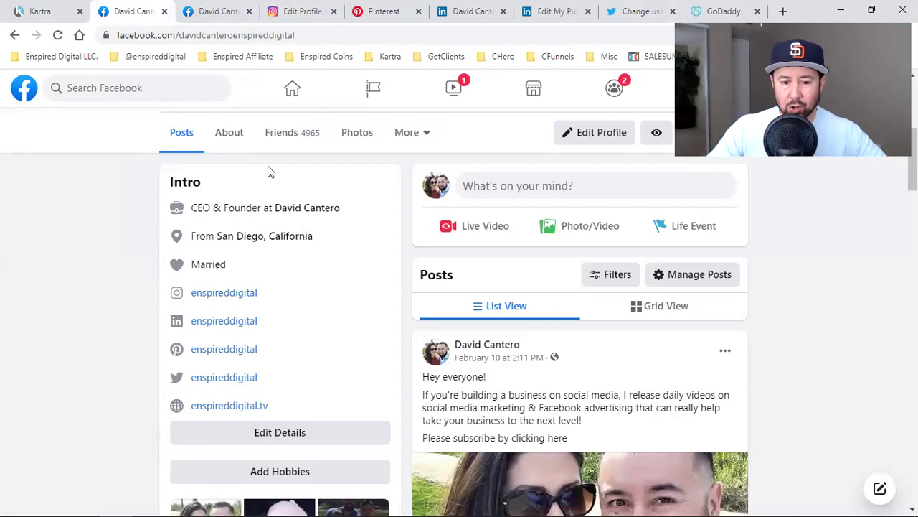
pyautogui.click(410, 142)
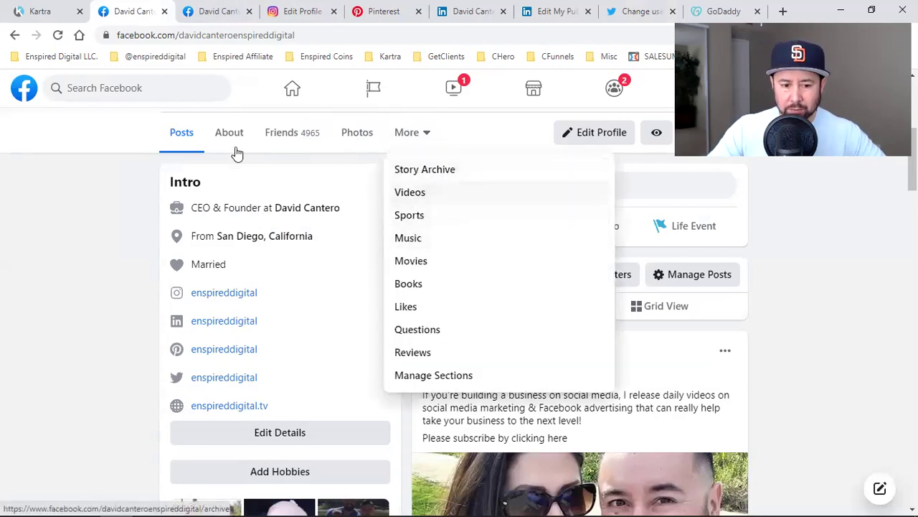
pyautogui.click(593, 134)
pyautogui.scroll(-6, 483, 272)
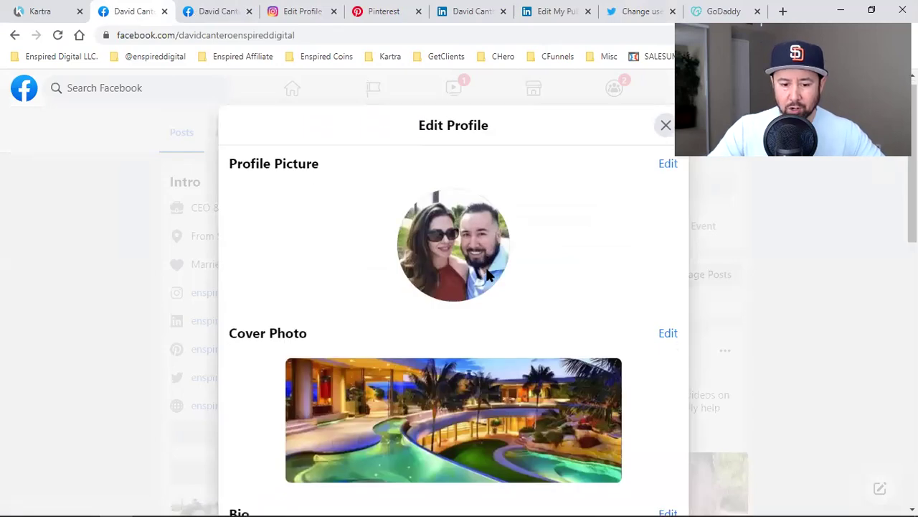
pyautogui.scroll(1, 454, 373)
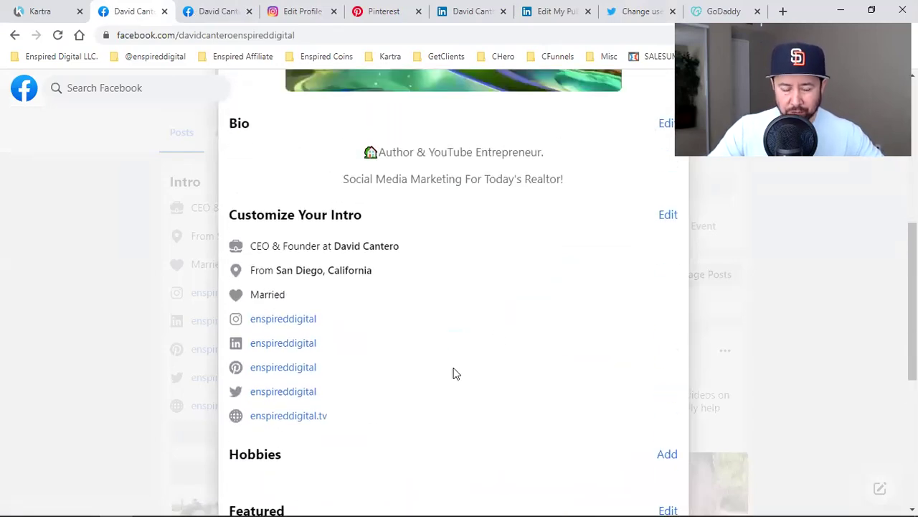